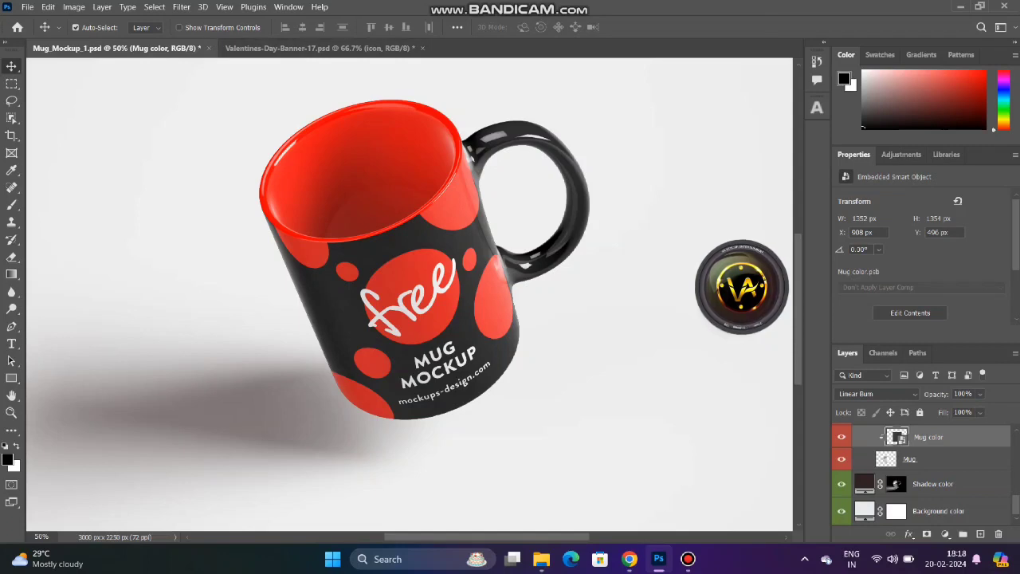
- Change the Mug color smart object's fill to pink-red ff0054, save it, and return to the mockup
scroll(921, 474, up, 2)
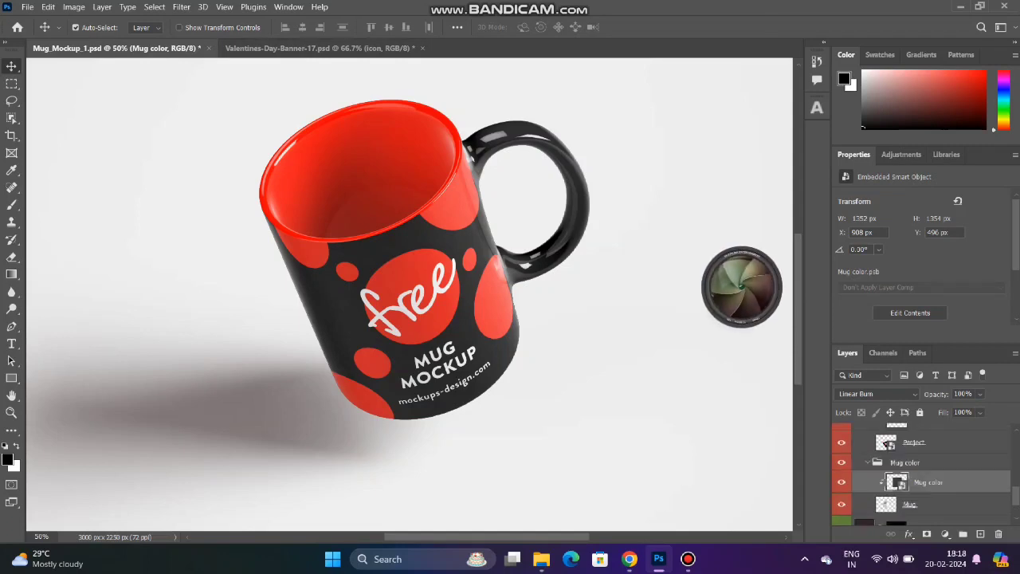
double_click(895, 482)
double_click(865, 437)
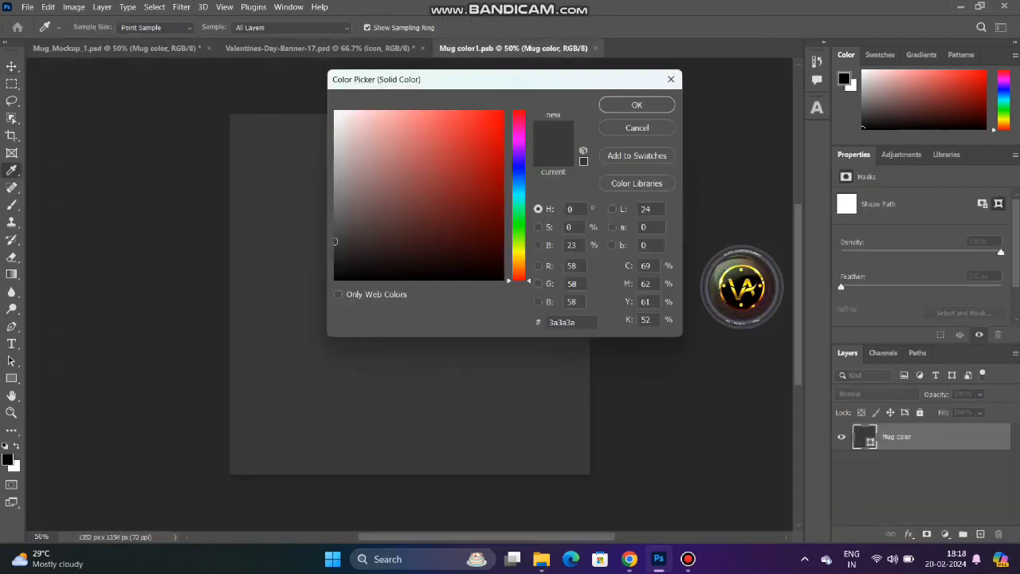
key(Tab)
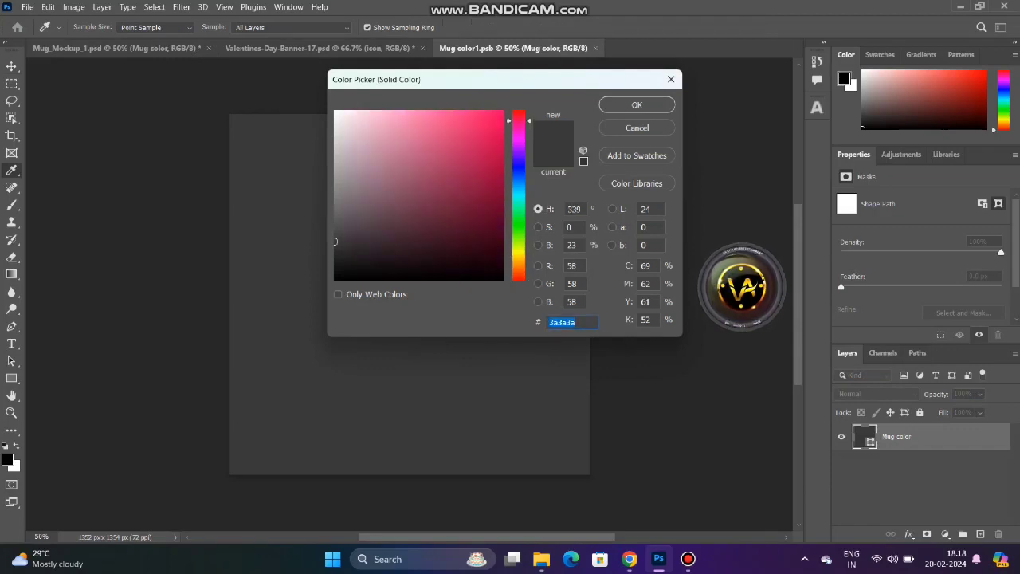
text(ff0048)
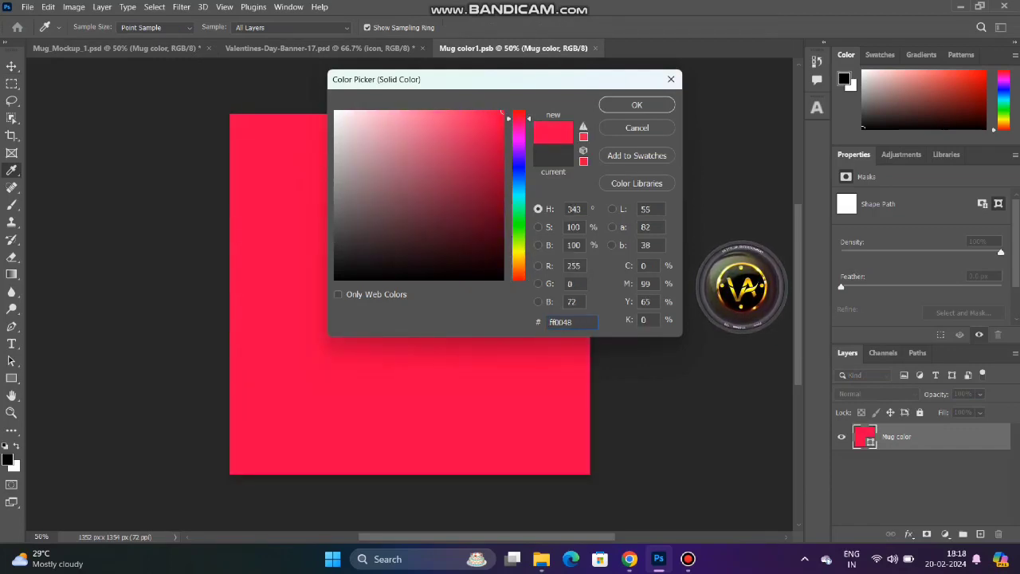
text(ff0072)
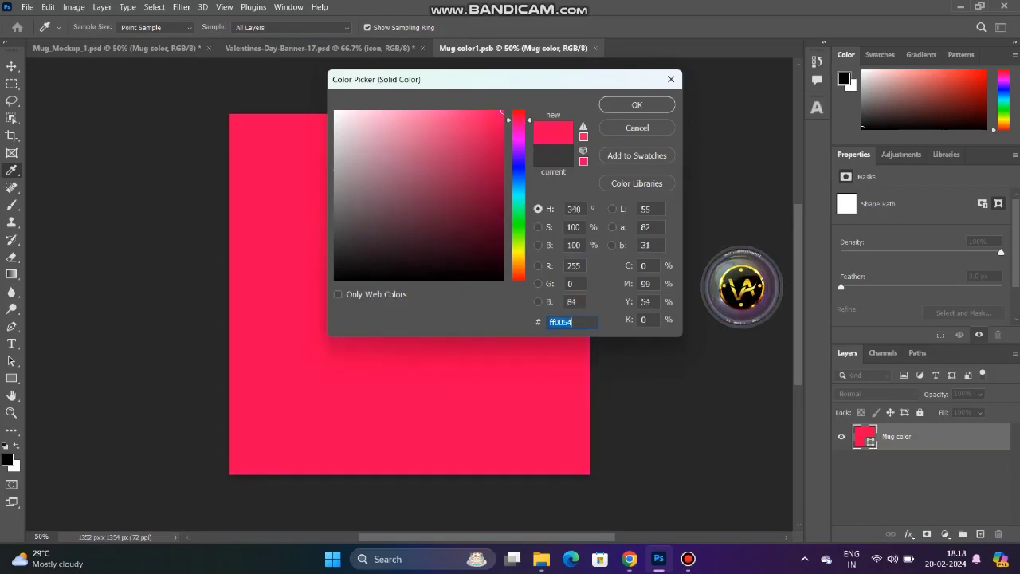
key(Return)
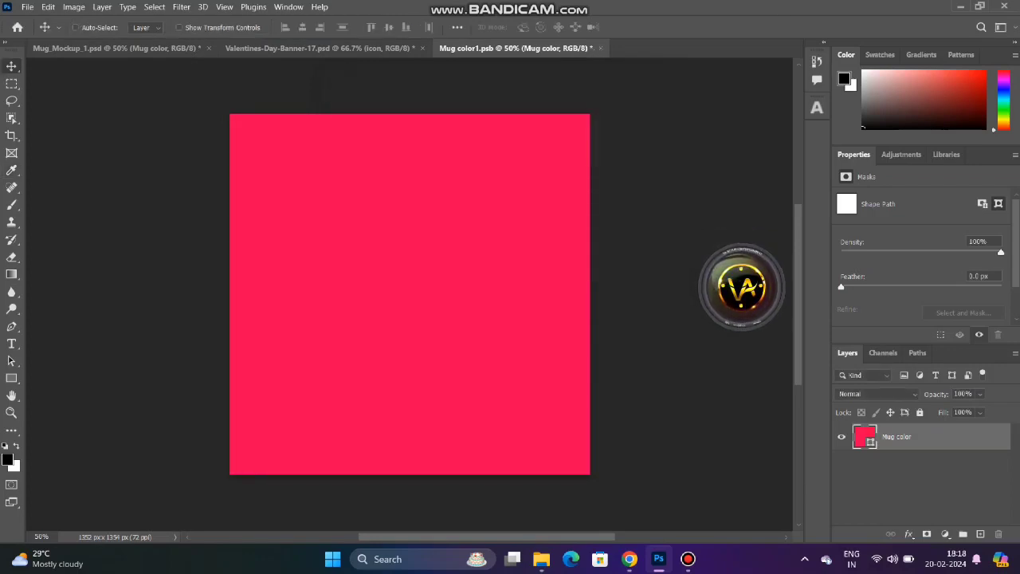
key(ctrl+s)
key(ctrl+Tab)
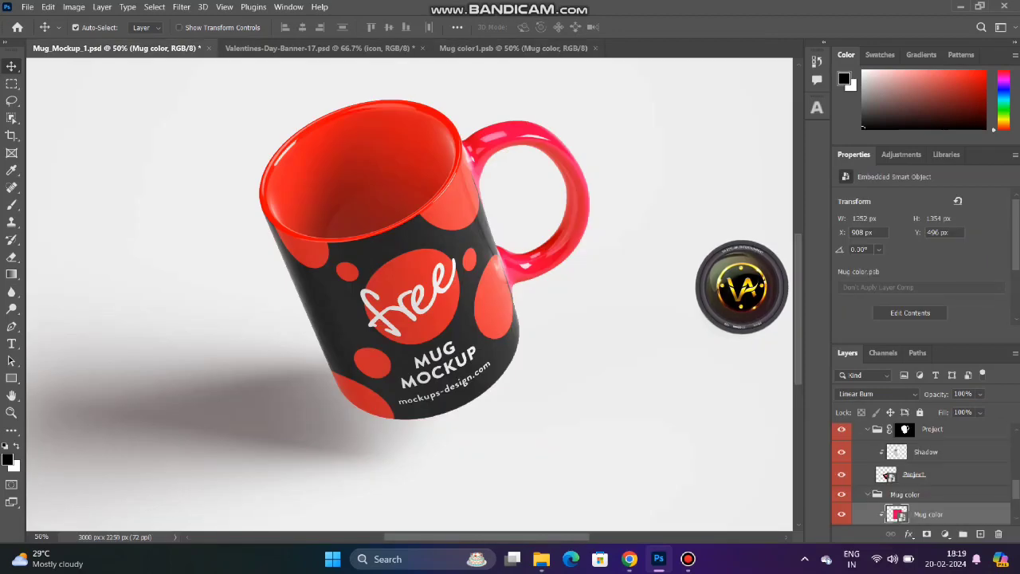
- Add a Gradient Fill layer to the Mug color smart object
click(513, 47)
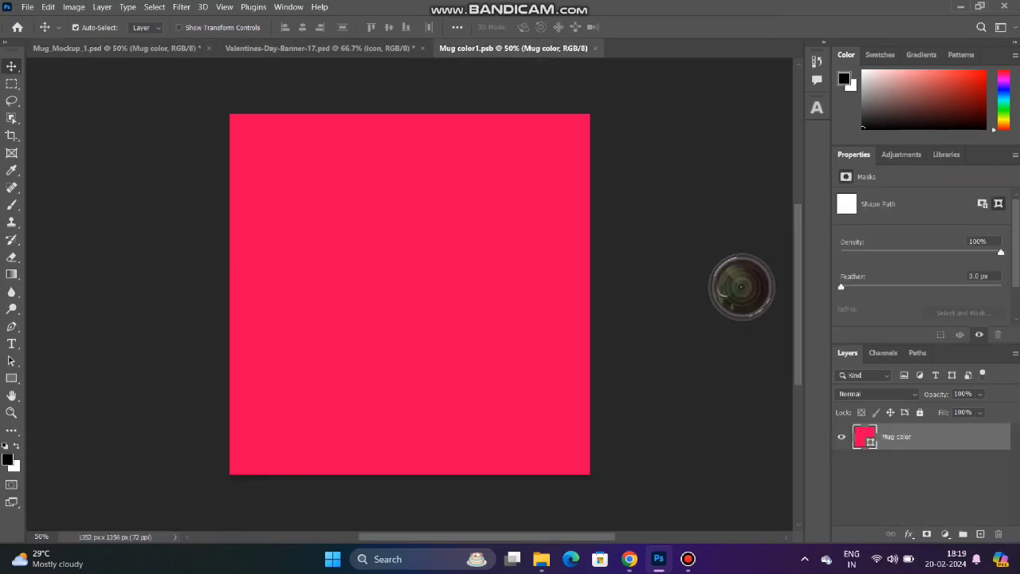
double_click(864, 437)
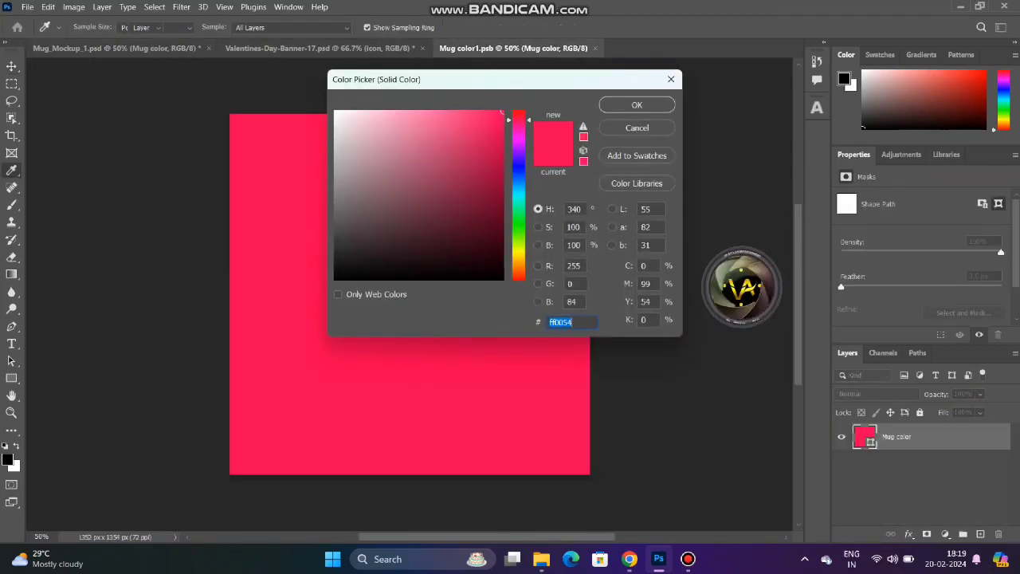
key(Return)
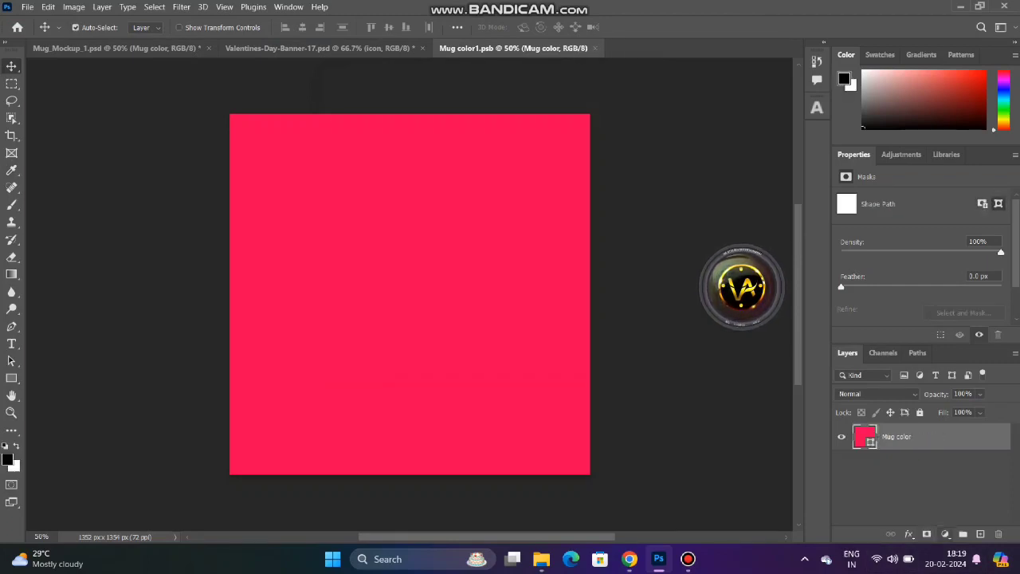
click(945, 533)
click(929, 310)
- Apply the Pink_13 preset from the Pinks gradient group
click(460, 129)
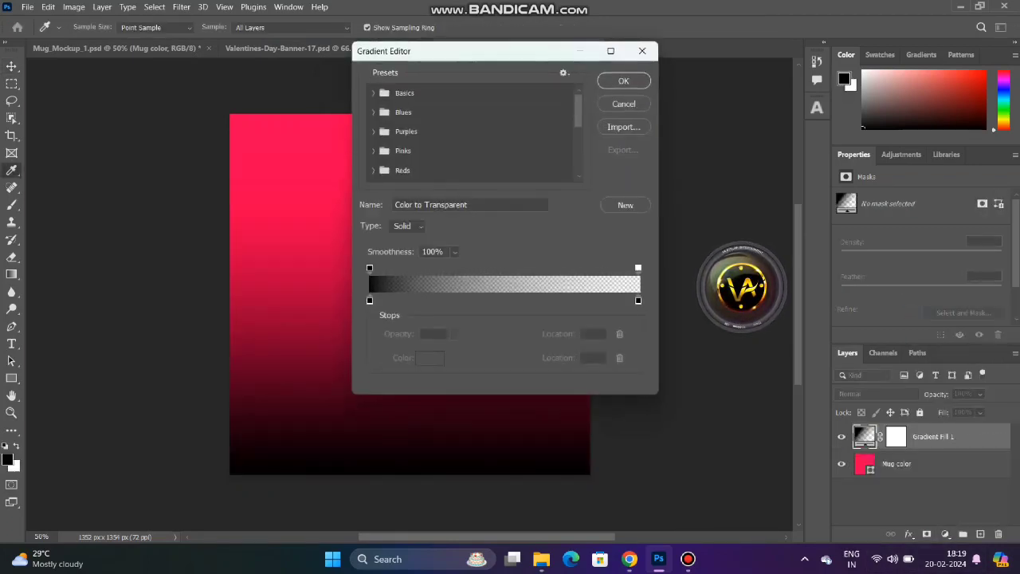
scroll(470, 131, down, 1)
click(373, 118)
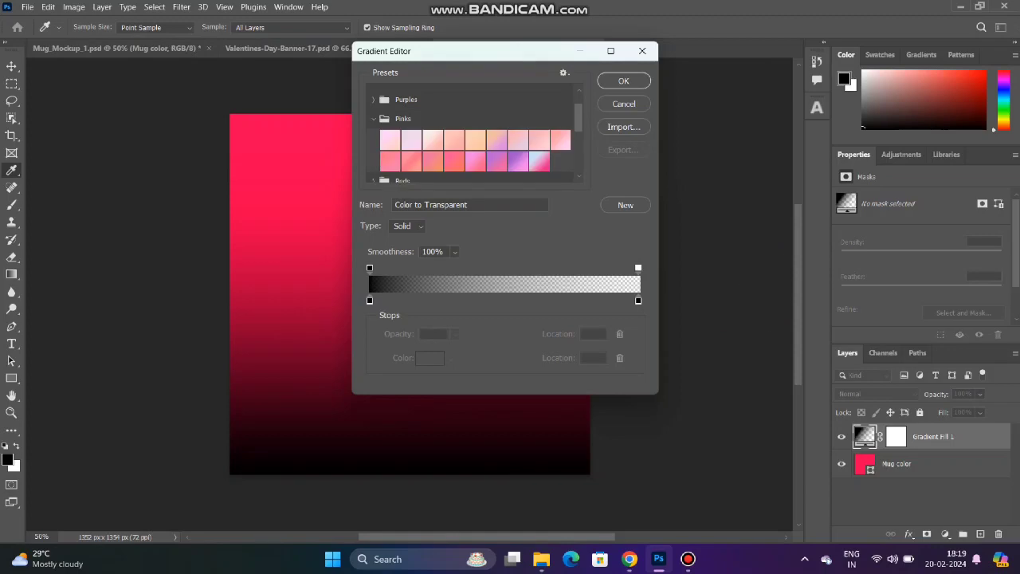
click(411, 160)
click(454, 160)
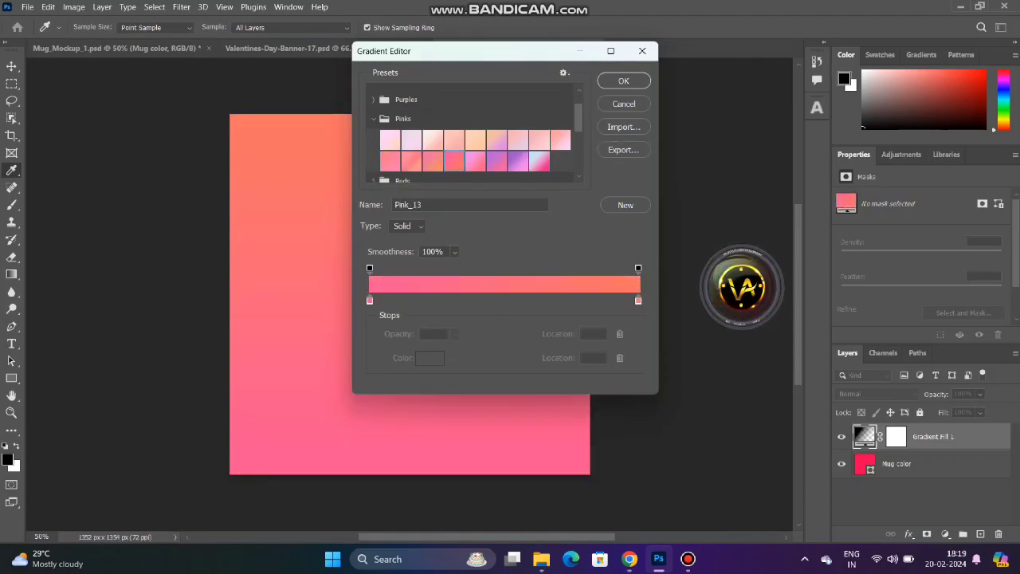
- Set the right gradient stop to red ff1300 and the left to coral fd5353, then save
click(638, 300)
click(429, 358)
drag(433, 113, 502, 112)
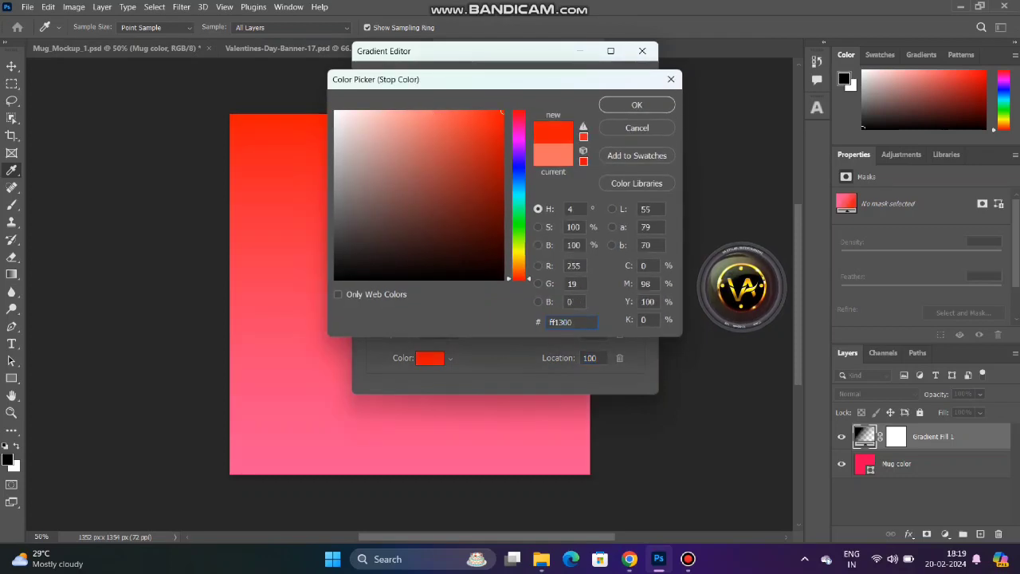
click(637, 104)
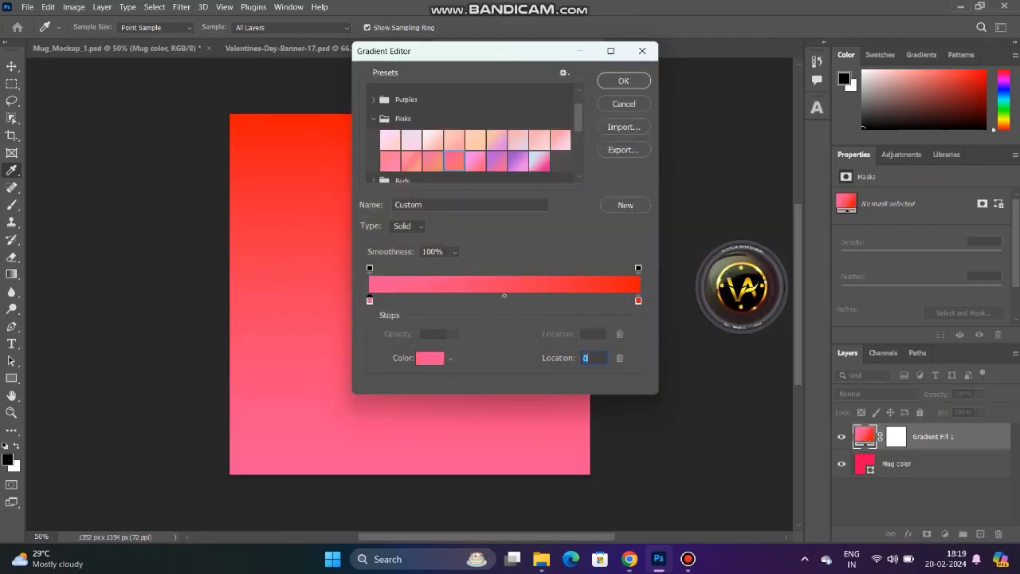
click(430, 358)
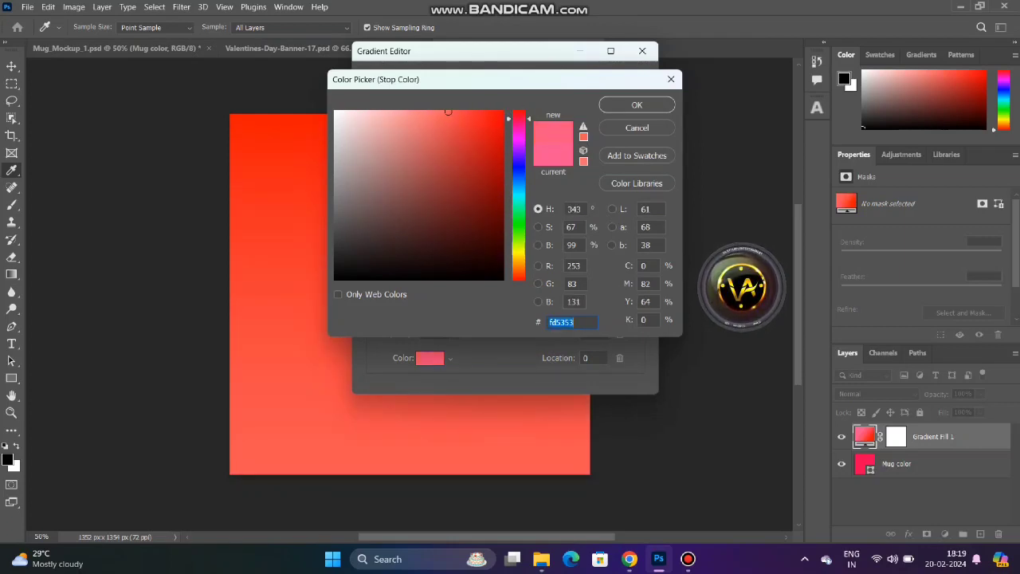
click(637, 104)
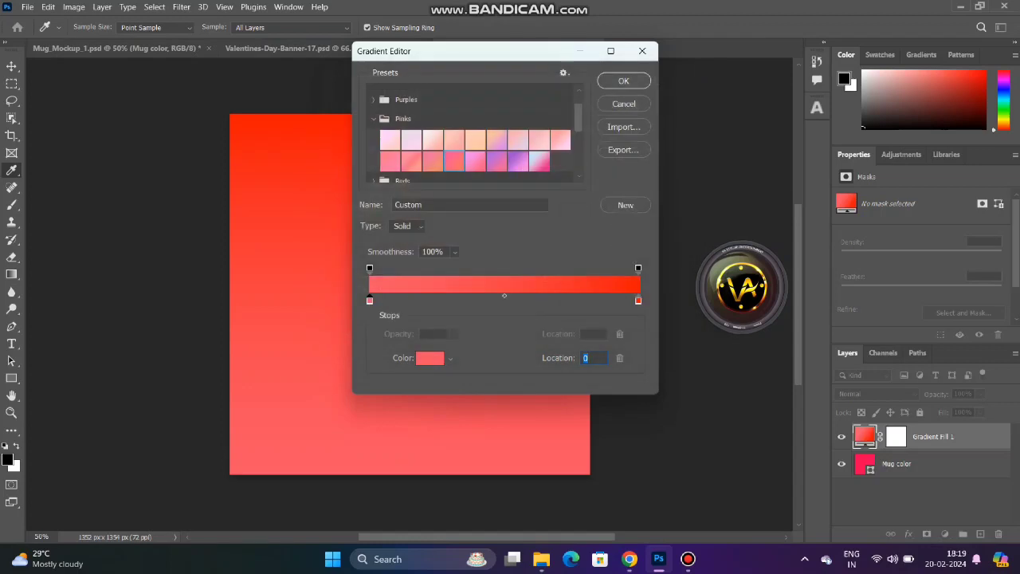
click(608, 130)
key(ctrl+s)
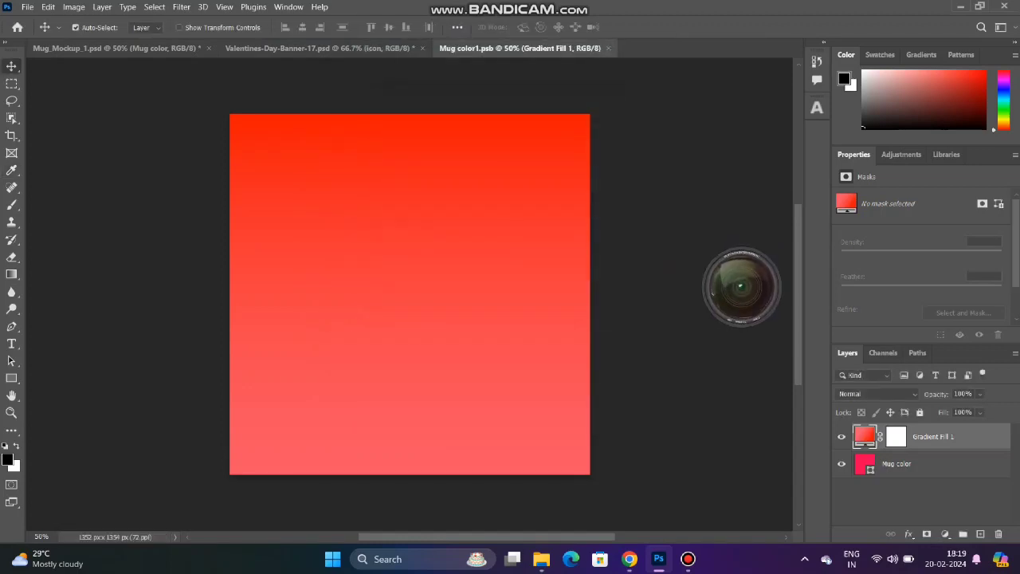
- Select the Inside color layer in the mockup and open its smart object
key(ctrl+Tab)
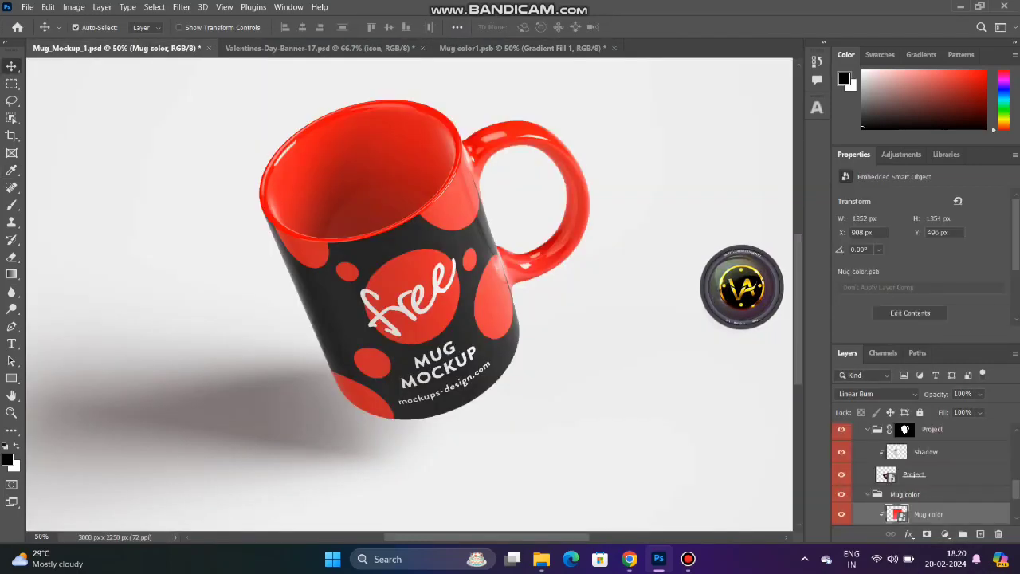
key(alt+period)
key(alt+bracketleft)
key(alt+bracketleft)
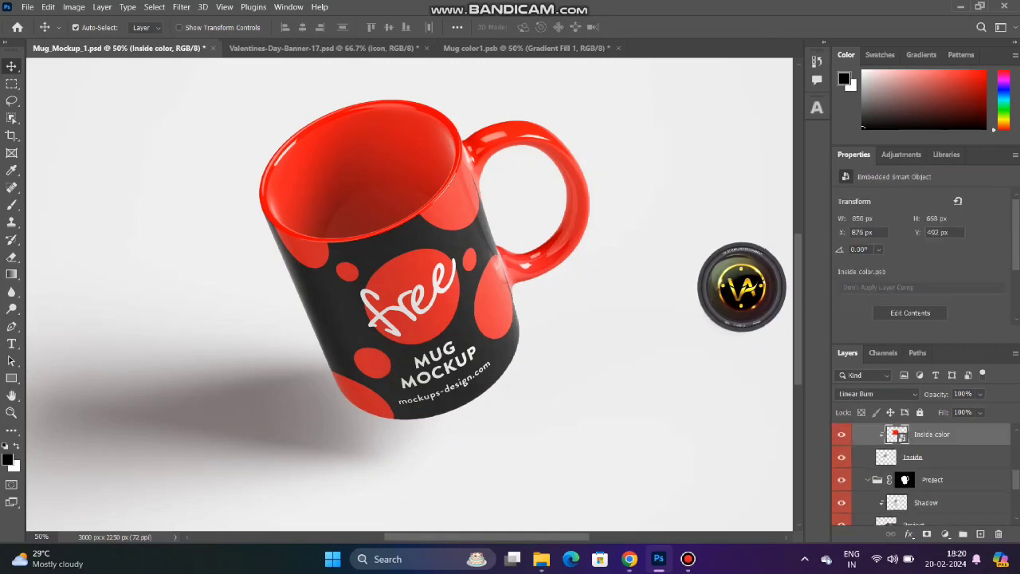
double_click(896, 434)
- Copy Gradient Fill 1 from Mug color1.psb into Inside color1.psb and save it
key(ctrl+shift+Tab)
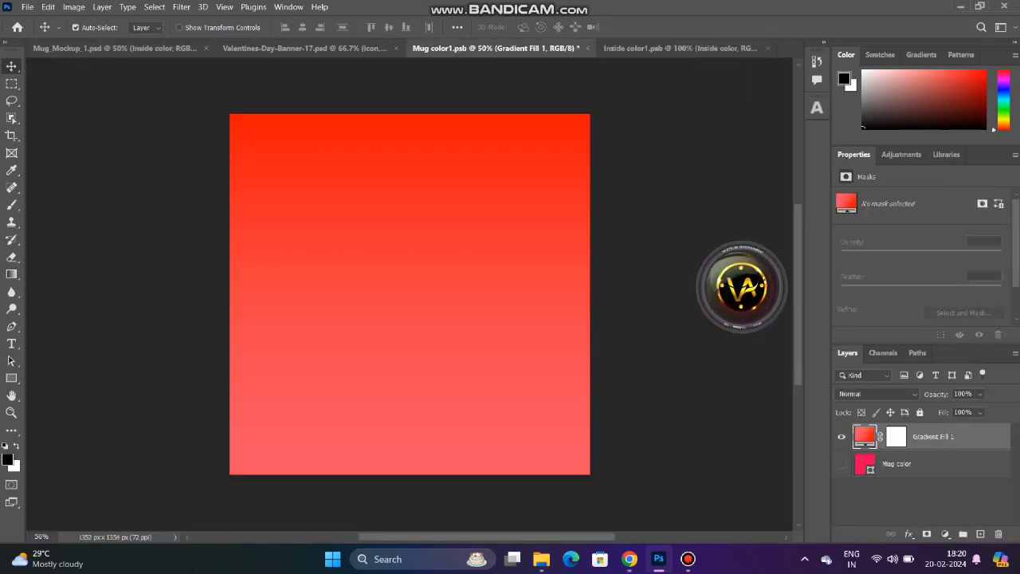
key(ctrl+Tab)
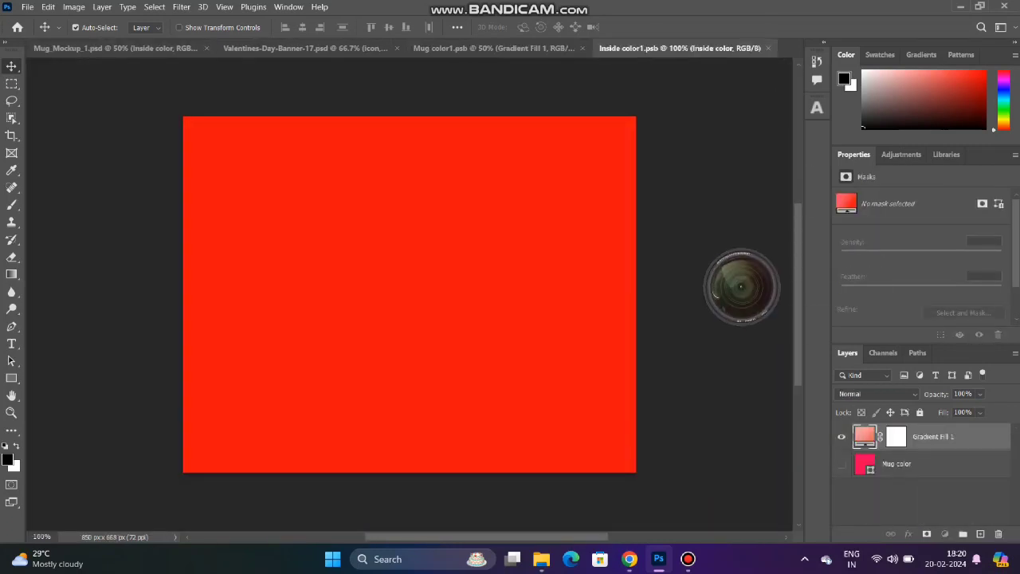
key(ctrl+shift+Tab)
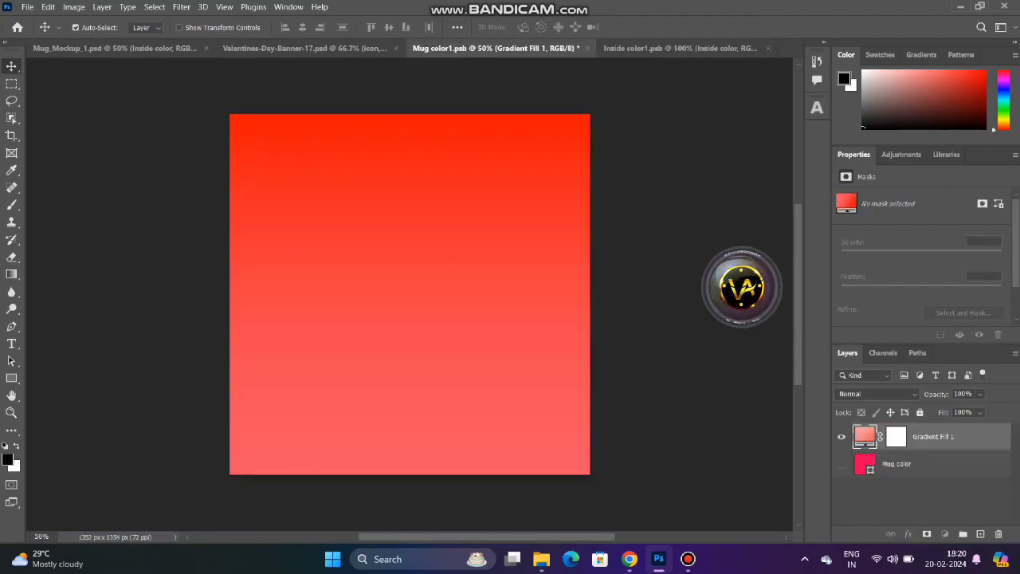
drag(865, 436, 657, 414)
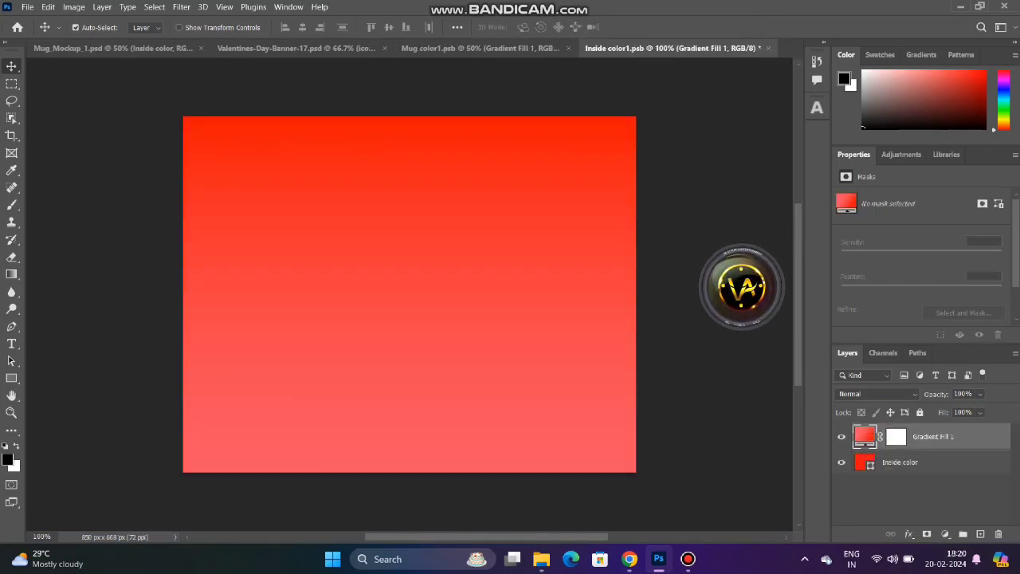
key(ctrl+s)
- Inspect the Highlights, Inside color and Mug color layers, toggling visibility to check each
key(ctrl+Tab)
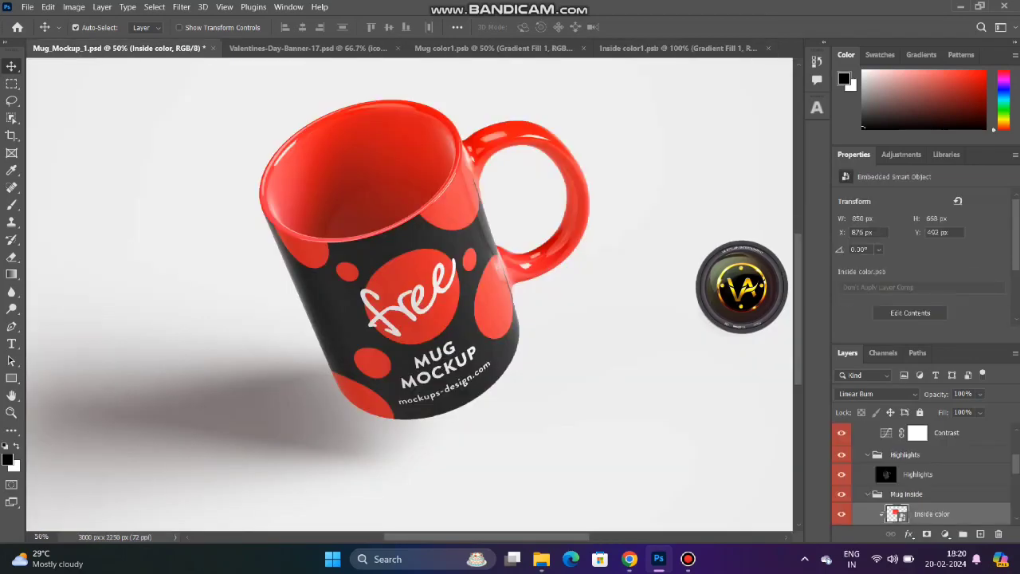
click(884, 453)
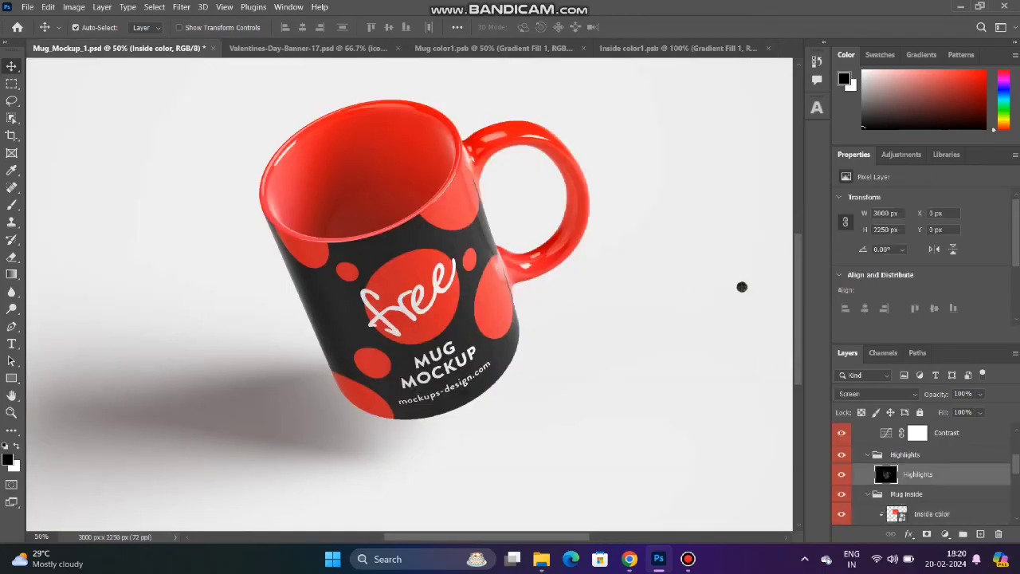
scroll(884, 453, down, 2)
click(924, 468)
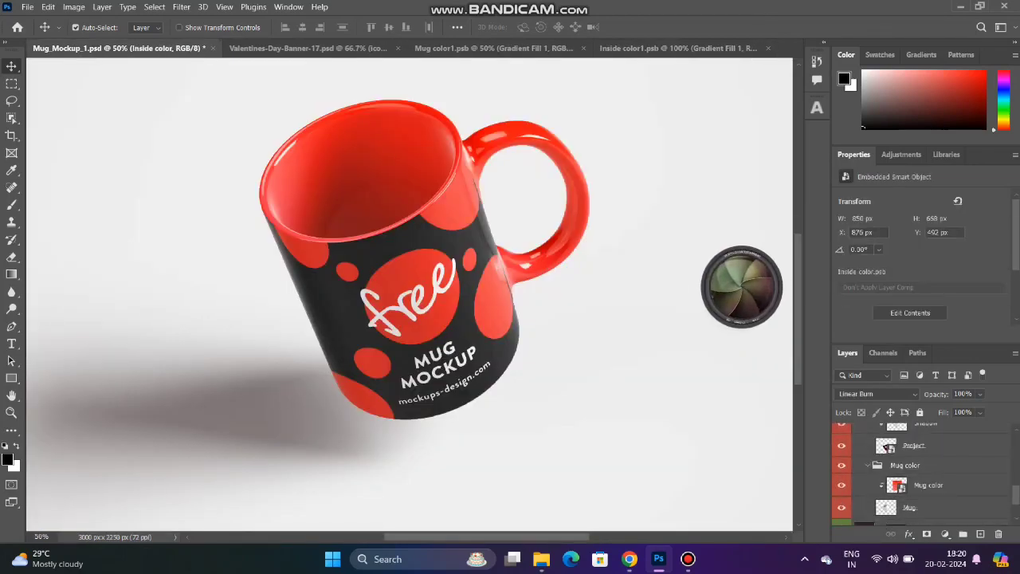
scroll(884, 427, up, 1)
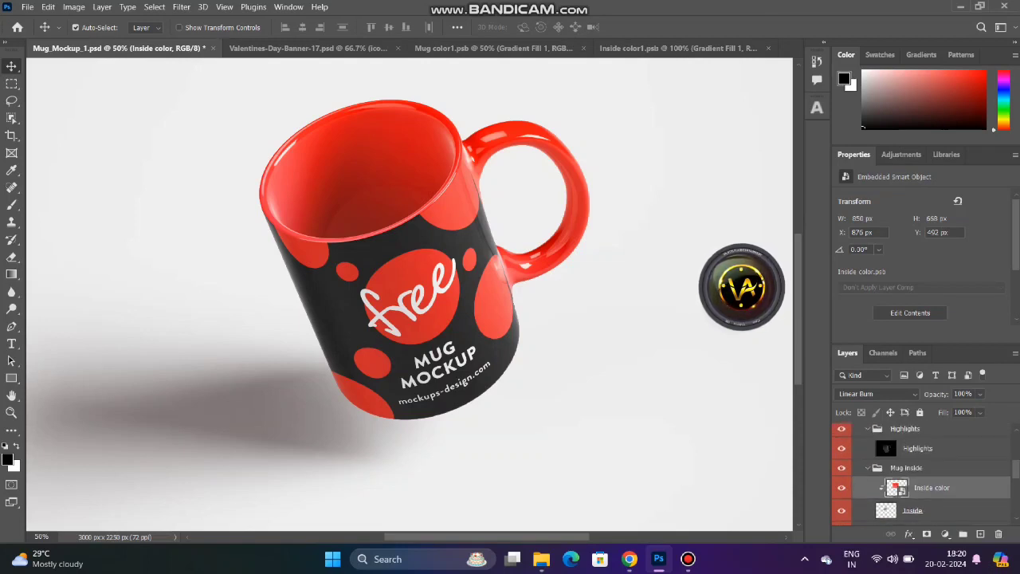
key(ctrl+comma)
key(ctrl+comma)
scroll(884, 472, up, 2)
scroll(884, 473, up, 2)
scroll(897, 470, up, 1)
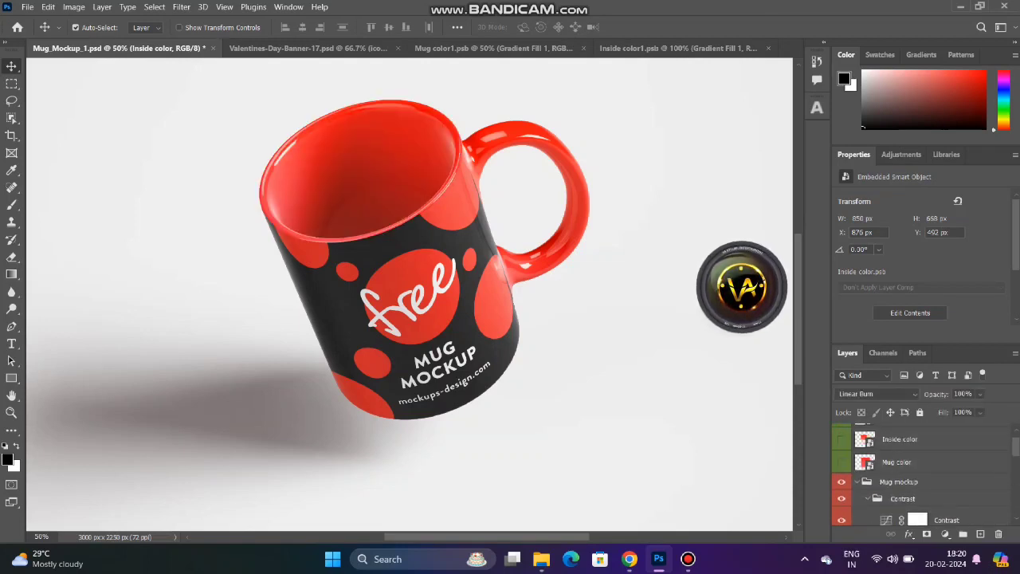
click(897, 462)
key(ctrl+comma)
key(ctrl+comma)
scroll(897, 470, up, 1)
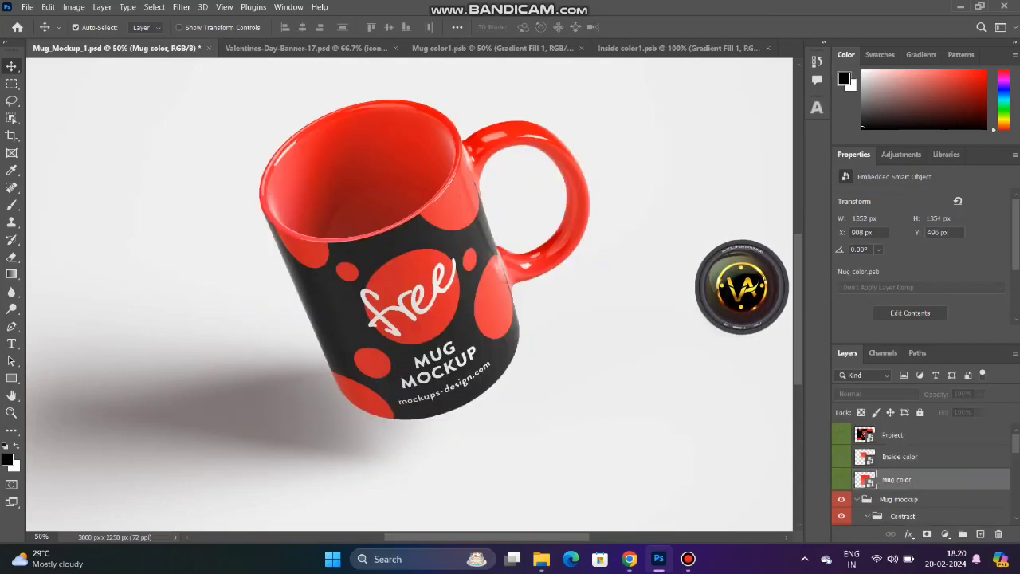
click(892, 435)
key(ctrl+comma)
key(ctrl+comma)
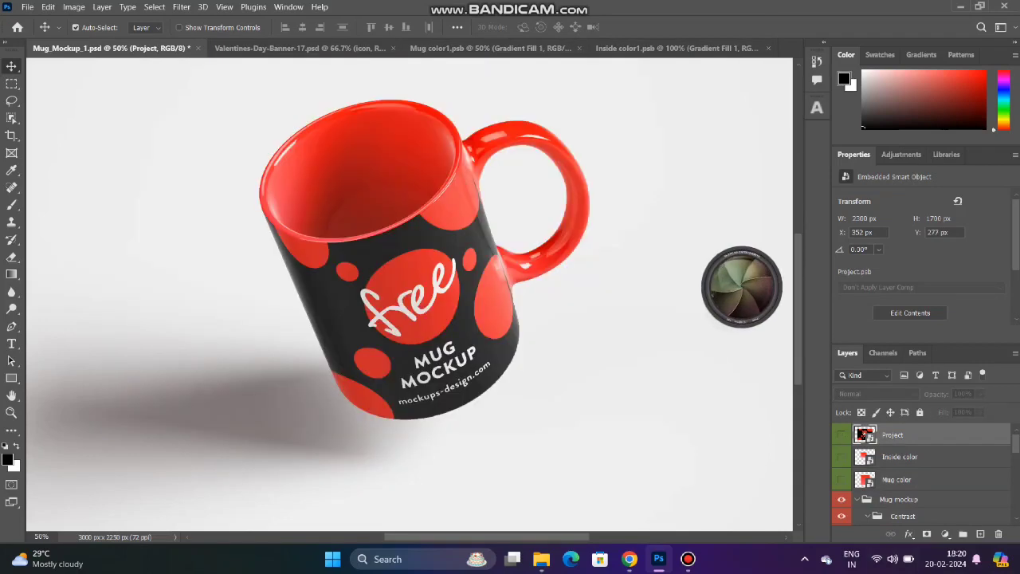
- Open the Project smart object as Project2.psb for editing
scroll(917, 470, down, 2)
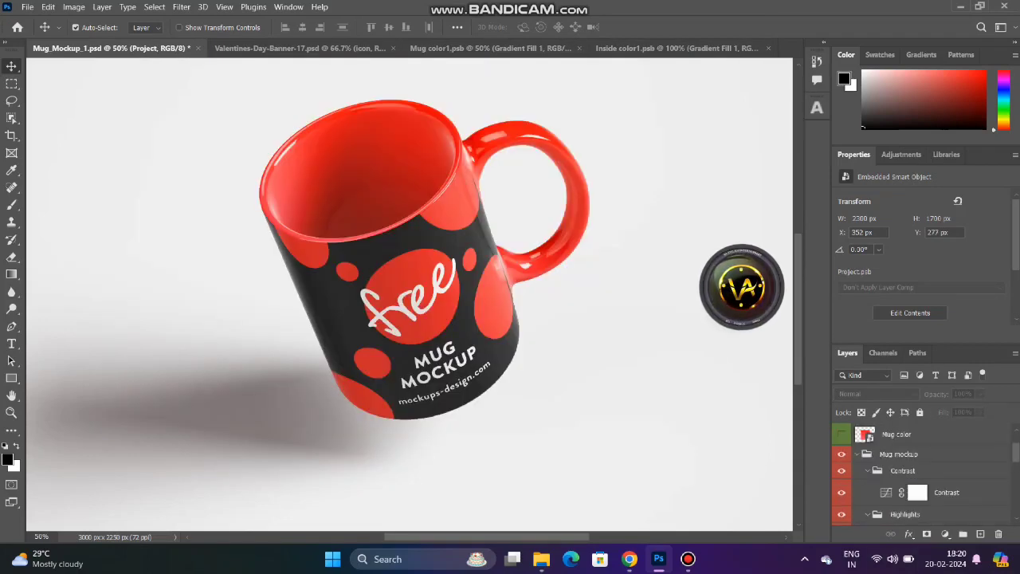
scroll(883, 468, down, 1)
scroll(883, 467, down, 1)
scroll(884, 468, down, 1)
scroll(884, 467, down, 1)
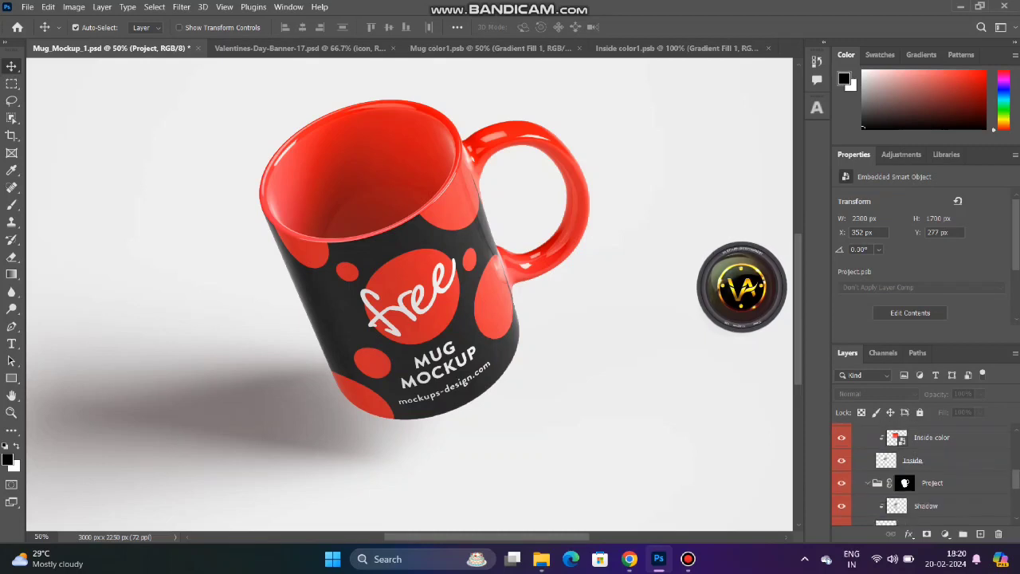
scroll(884, 446, up, 1)
scroll(884, 446, up, 1)
scroll(884, 446, up, 1)
scroll(884, 427, up, 1)
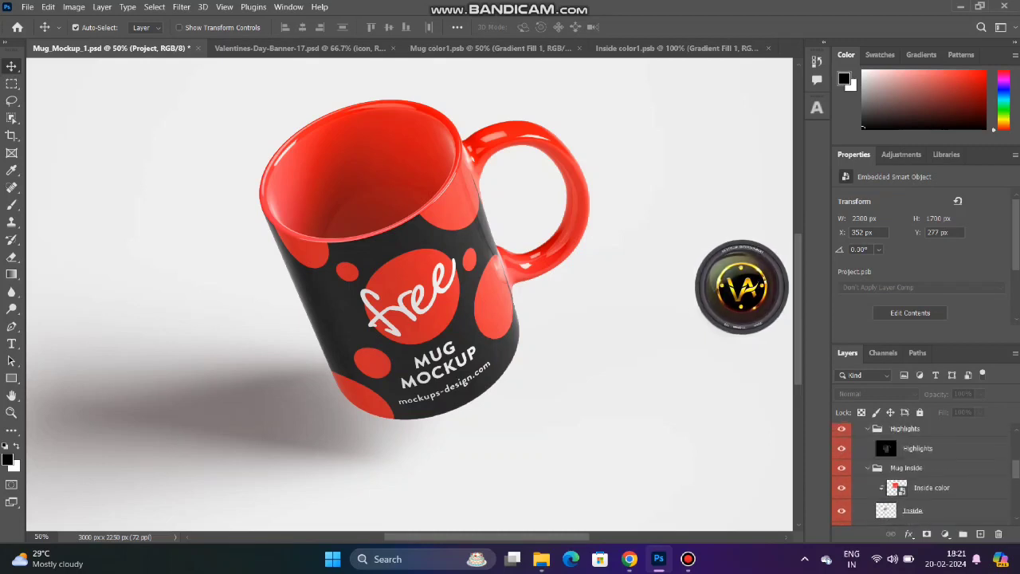
scroll(884, 428, up, 1)
scroll(883, 434, up, 1)
scroll(884, 434, up, 1)
scroll(884, 434, up, 2)
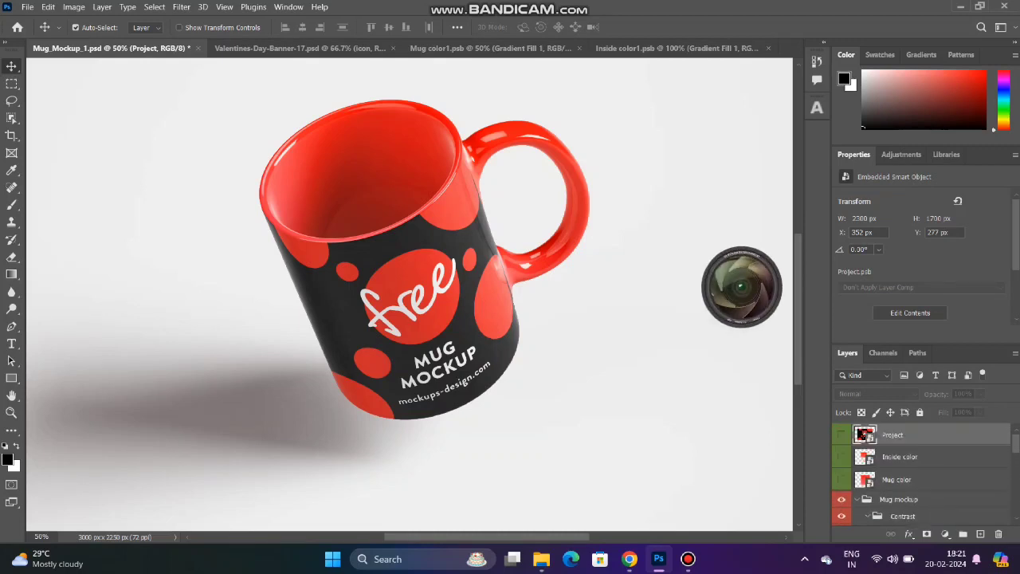
scroll(884, 468, down, 1)
scroll(884, 422, down, 1)
scroll(884, 423, down, 1)
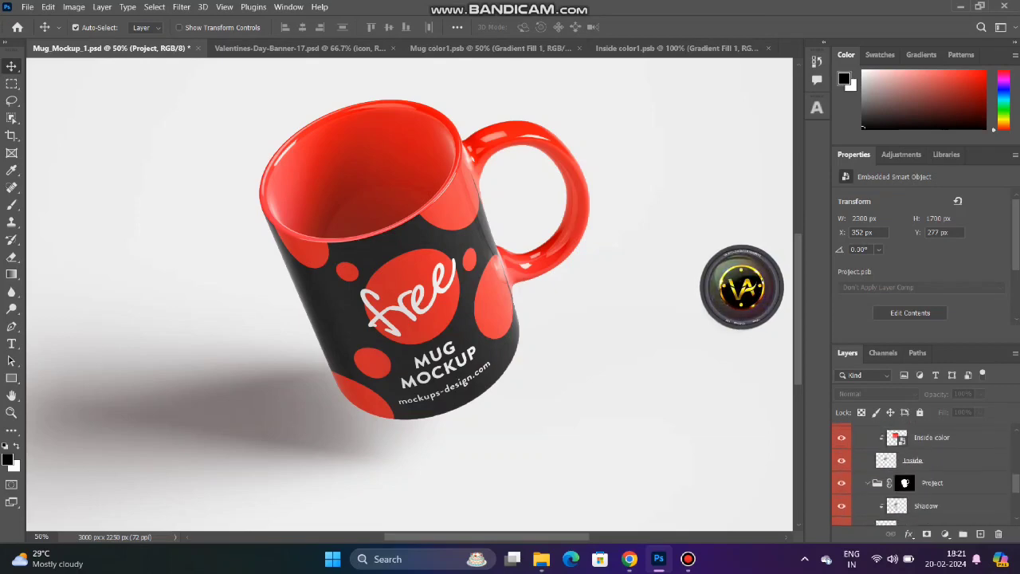
scroll(884, 422, down, 1)
double_click(886, 482)
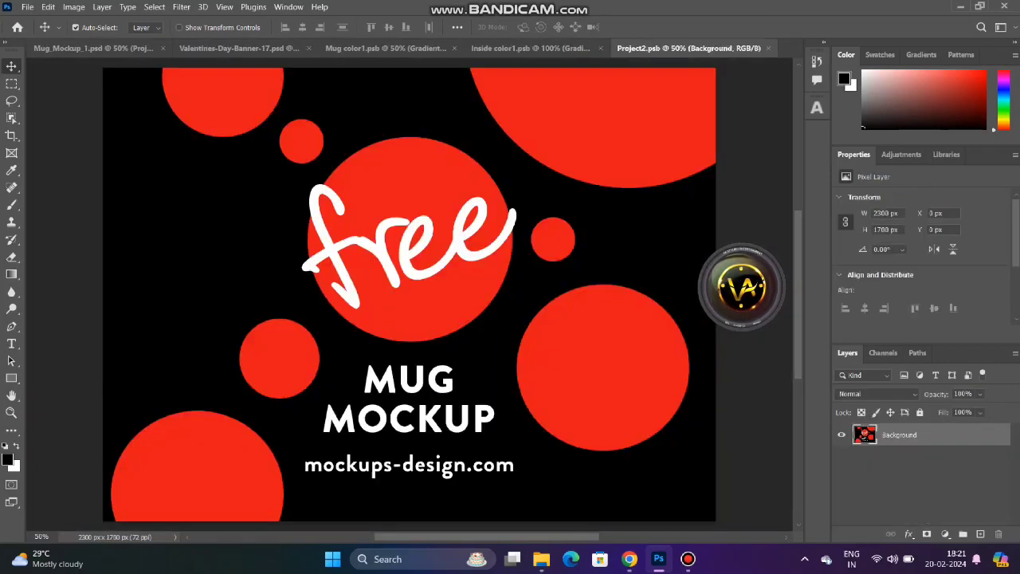
- Merge all of the Valentine's Day banner's layers into a single Logo layer
click(240, 48)
key(ctrl+a)
key(ctrl+c)
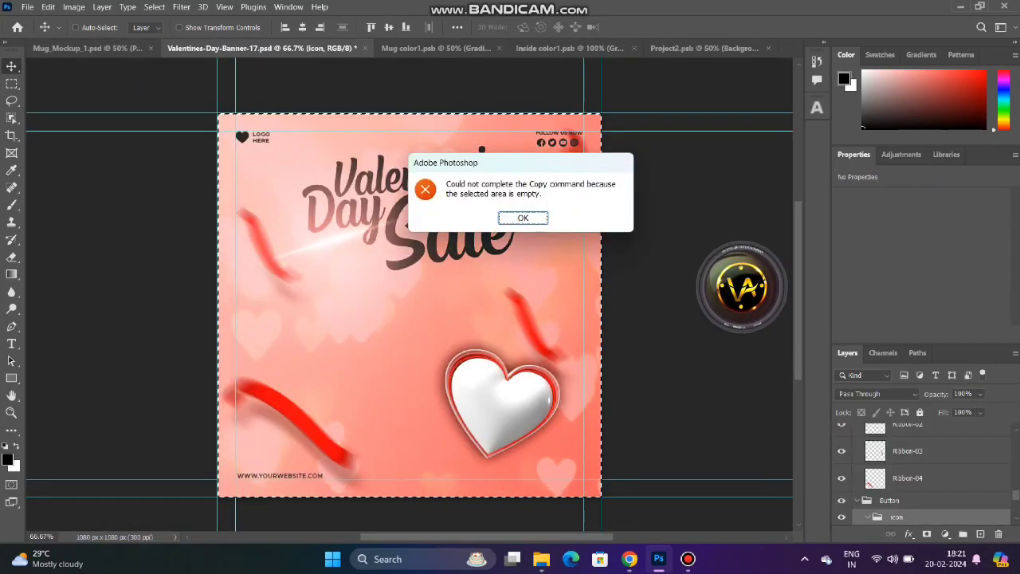
key(Return)
key(alt+comma)
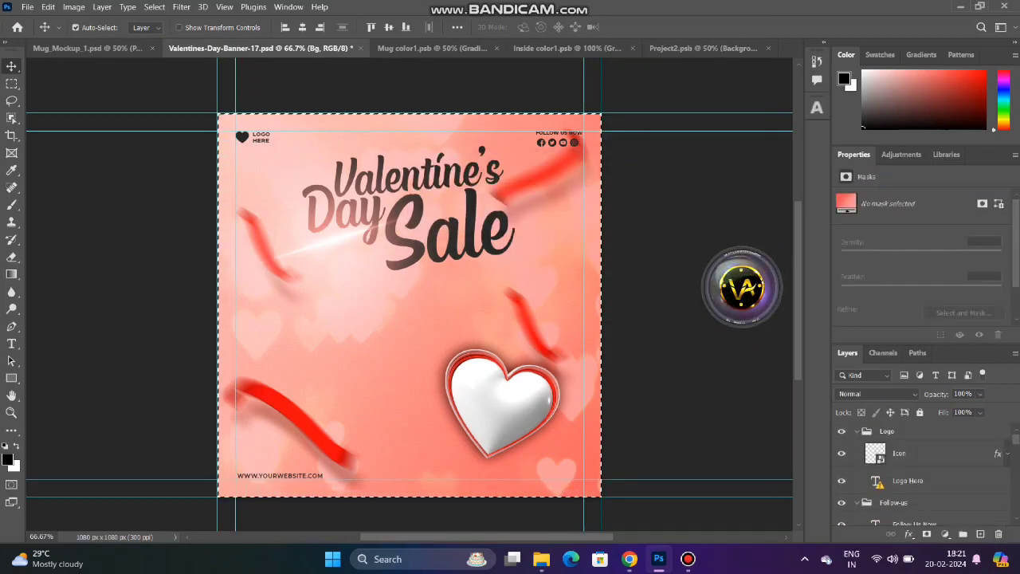
key(ctrl+alt+a)
right_click(913, 478)
click(809, 439)
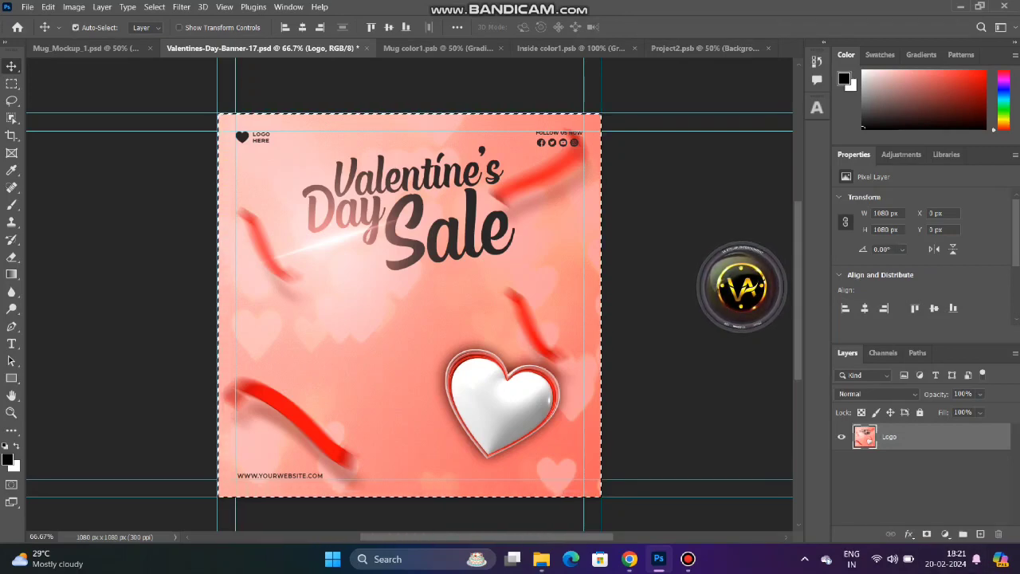
- Paste the merged banner into Project2.psb as Layer 1 and start transforming it
key(ctrl+Tab)
key(ctrl+Tab)
key(ctrl+Tab)
key(ctrl+v)
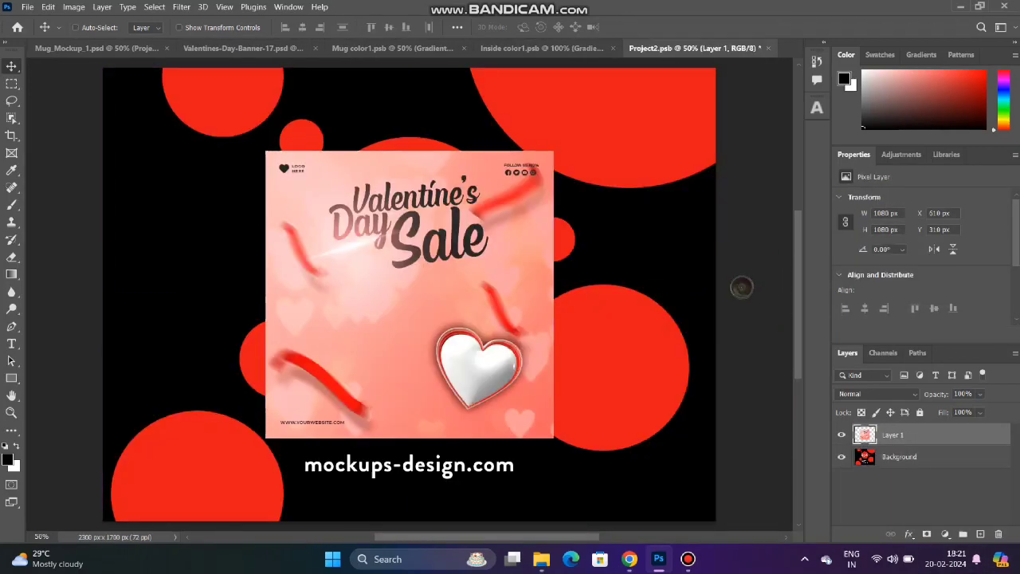
key(ctrl+t)
- Scale the pasted banner to 1847 × 1723 px over the mug artwork and commit
mouse_move(560, 438)
mouse_down()
mouse_move(666, 487)
mouse_move(655, 452)
mouse_up()
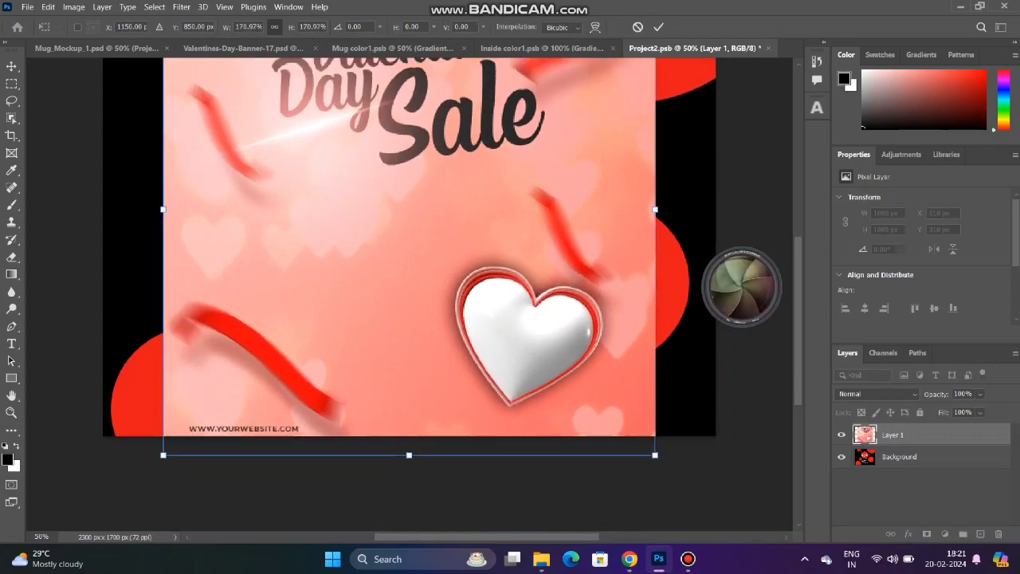
mouse_move(521, 265)
mouse_down()
mouse_move(532, 350)
mouse_move(522, 370)
mouse_up()
scroll(522, 370, down, 2)
scroll(522, 370, down, 1)
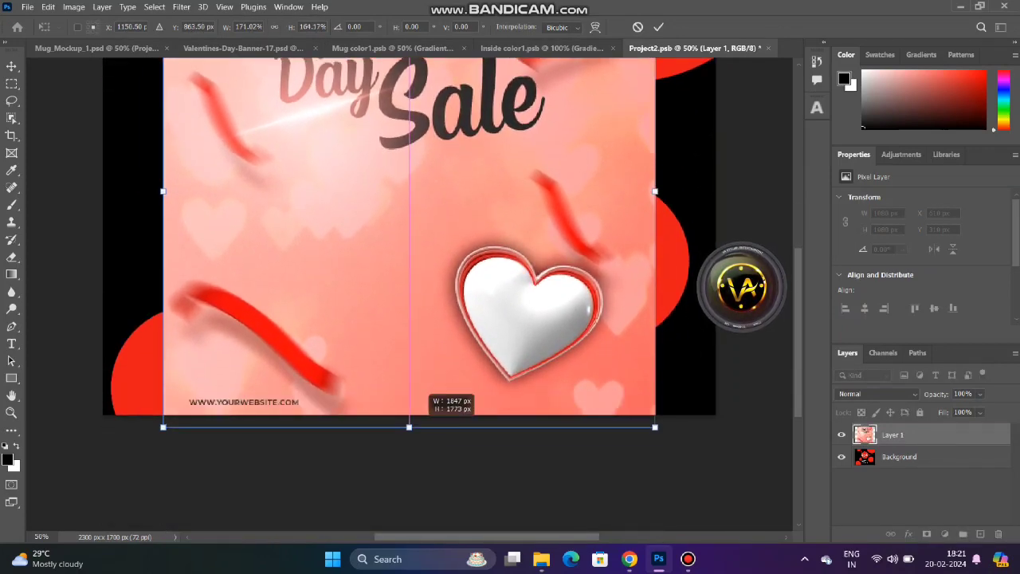
drag(409, 441, 409, 414)
scroll(409, 414, up, 5)
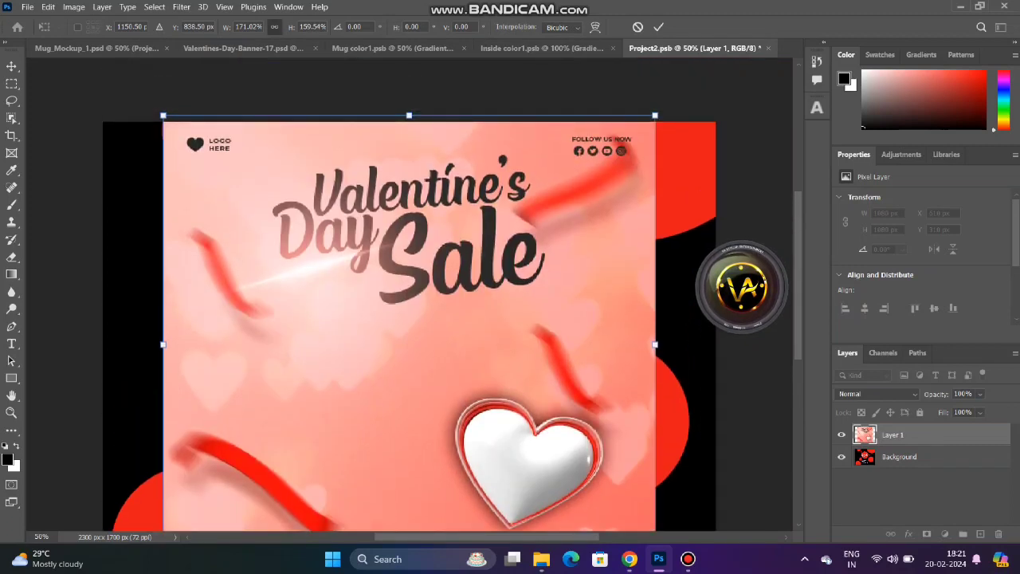
key(Return)
scroll(741, 287, down, 1)
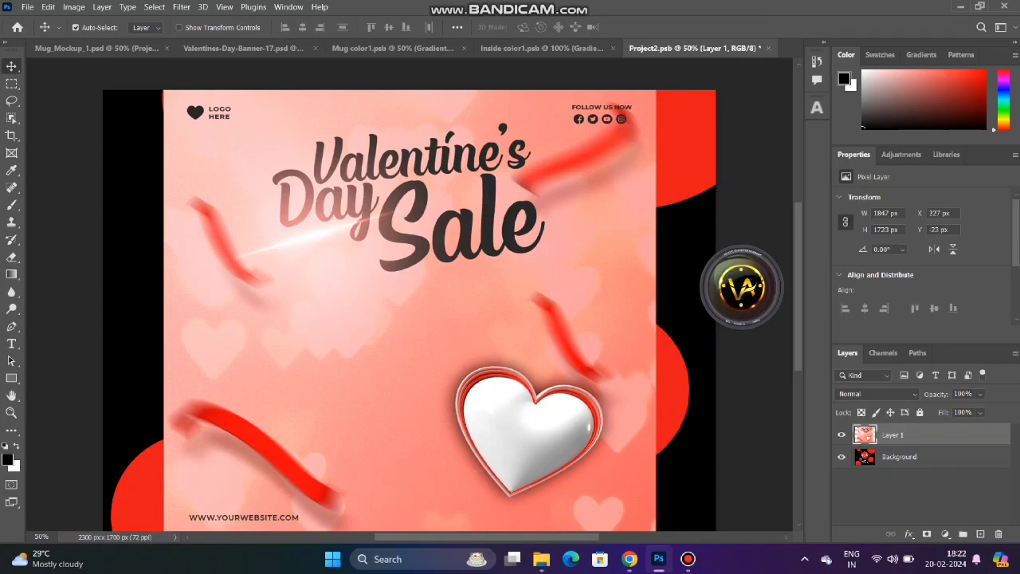
- Position the banner copy beside the original and zoom to 100% to inspect the seam
scroll(408, 295, down, 2)
drag(351, 255, 650, 235)
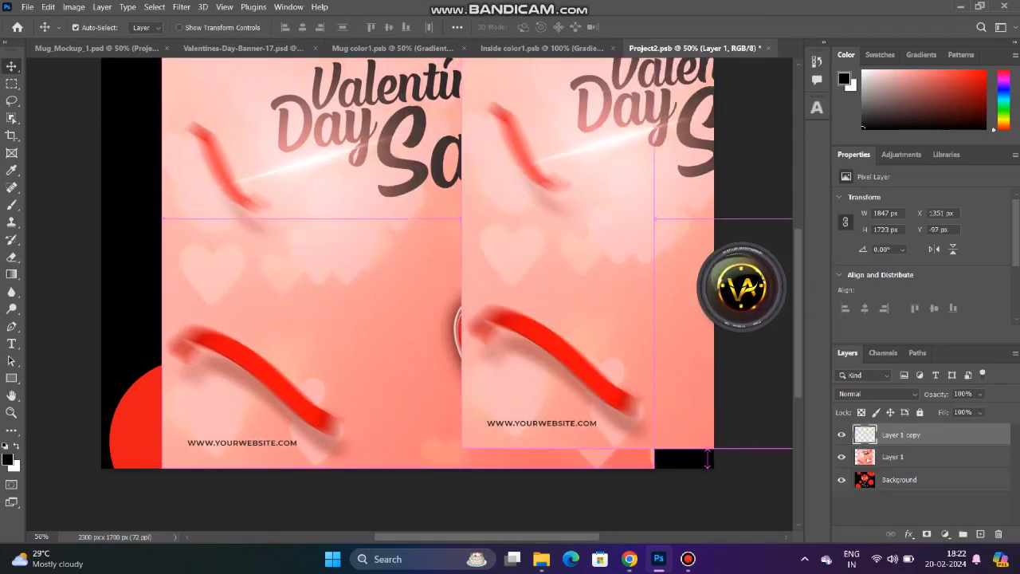
drag(590, 279, 541, 362)
scroll(540, 362, up, 2)
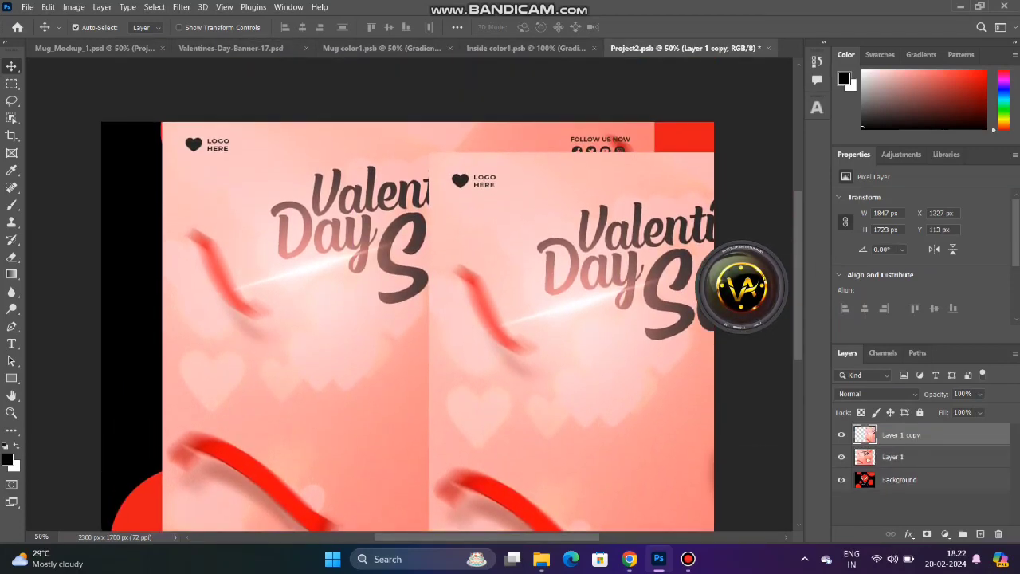
key(ctrl+plus)
key(ctrl+plus)
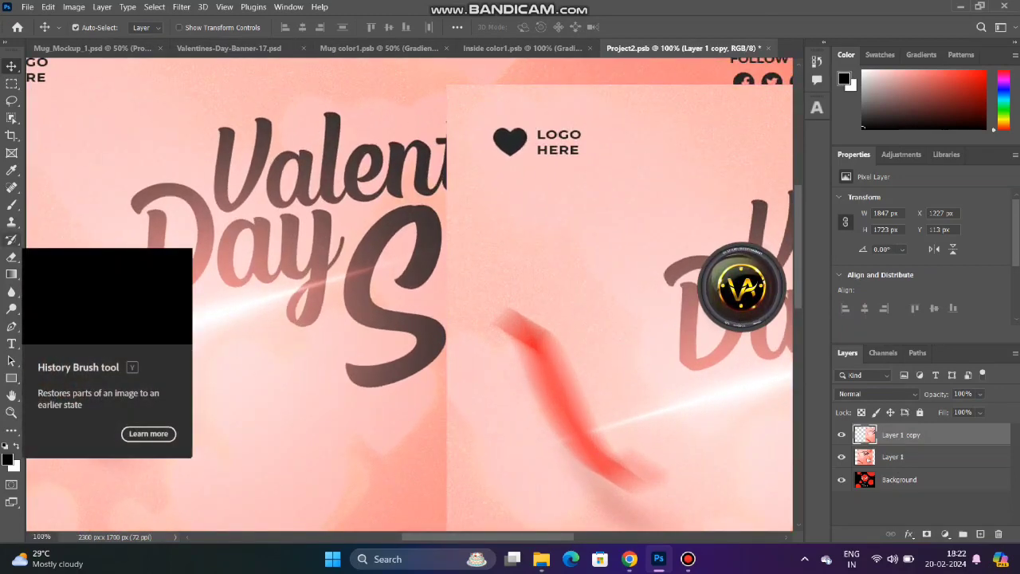
key(b)
key(v)
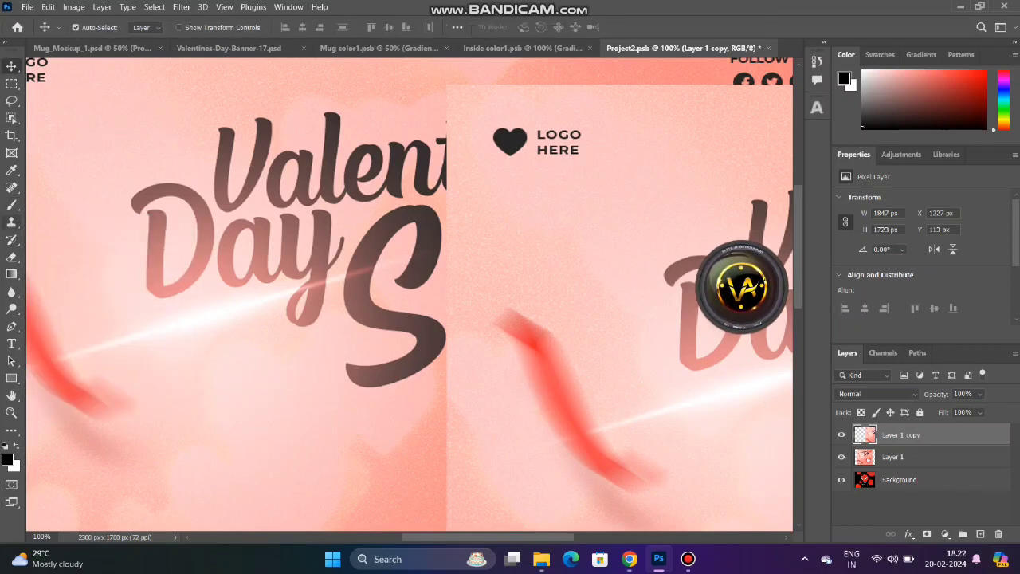
- Patch away the heart logo and LOGO HERE text on the banner copy with background
key(shift+j)
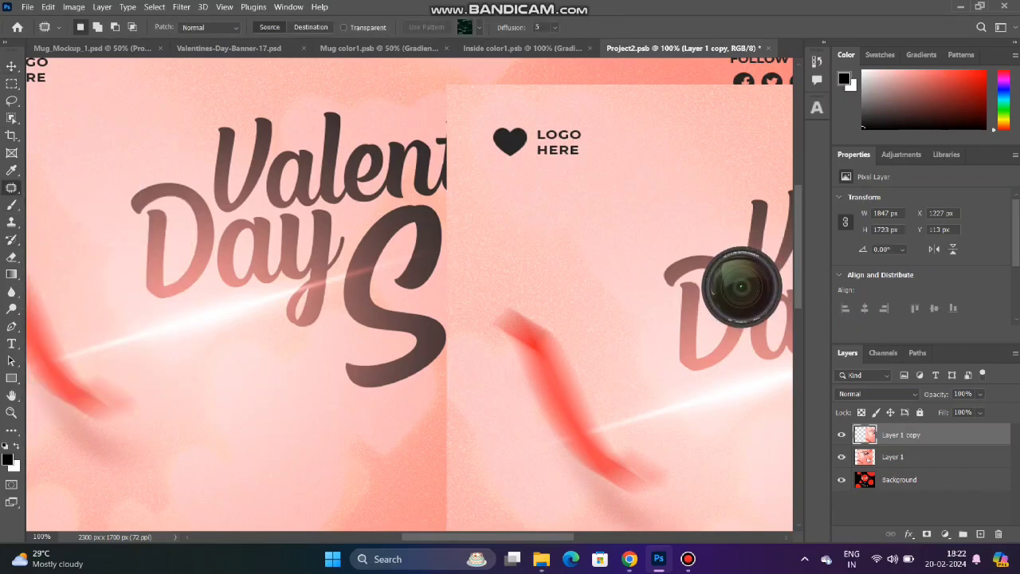
drag(482, 149, 487, 145)
drag(510, 141, 518, 215)
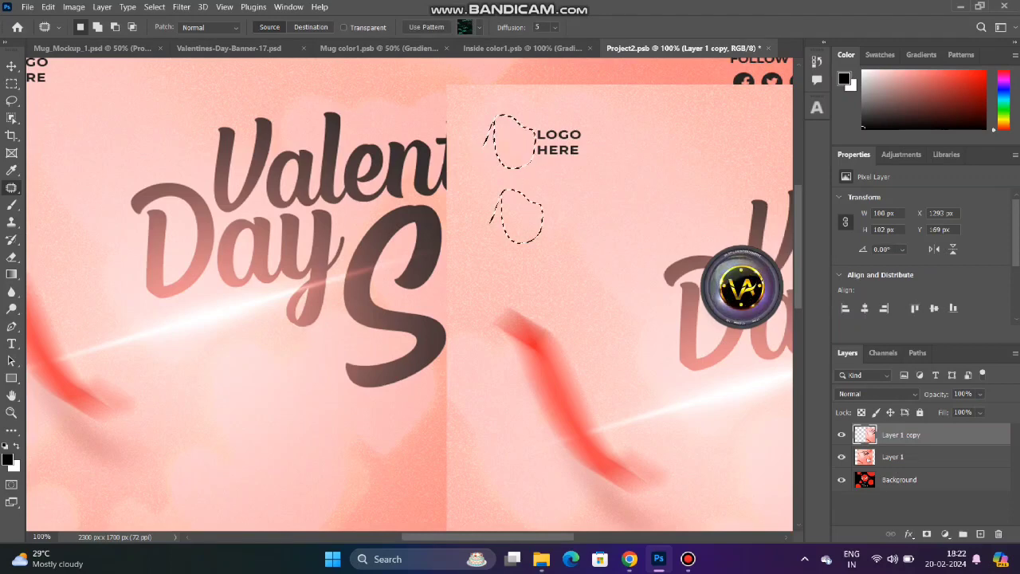
key(ctrl+d)
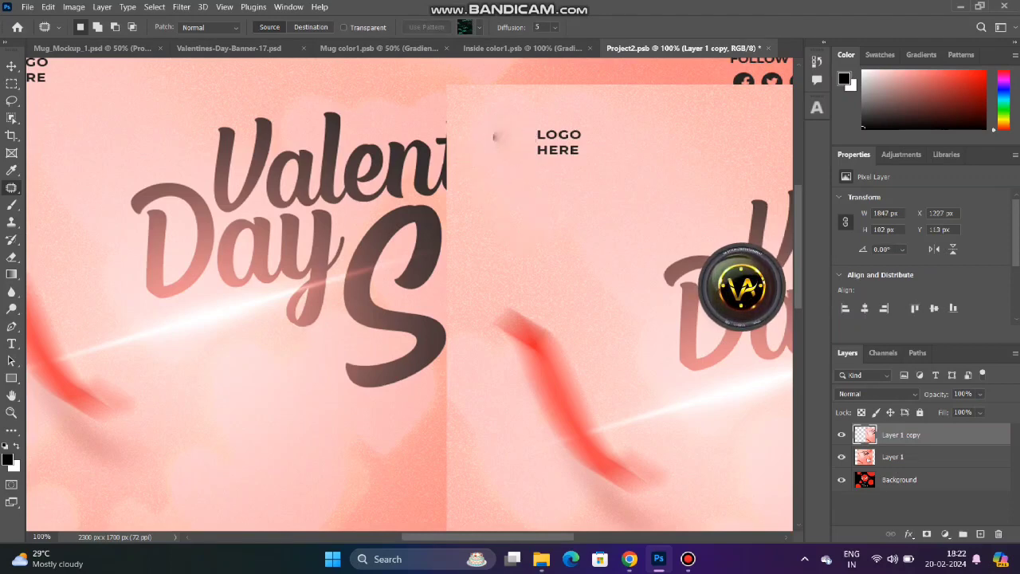
mouse_move(495, 137)
mouse_down()
mouse_move(480, 153)
mouse_move(486, 214)
mouse_up()
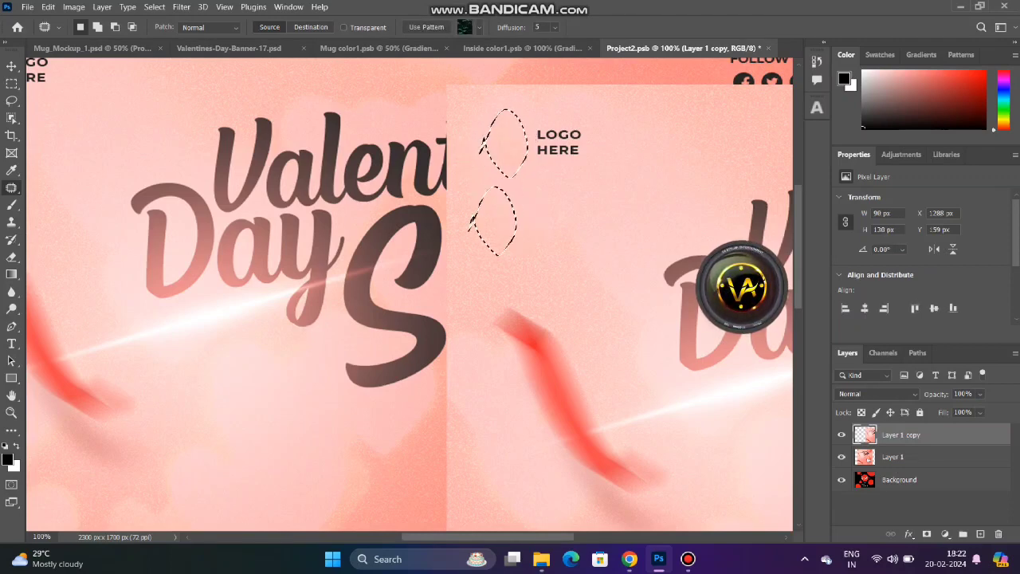
key(ctrl+d)
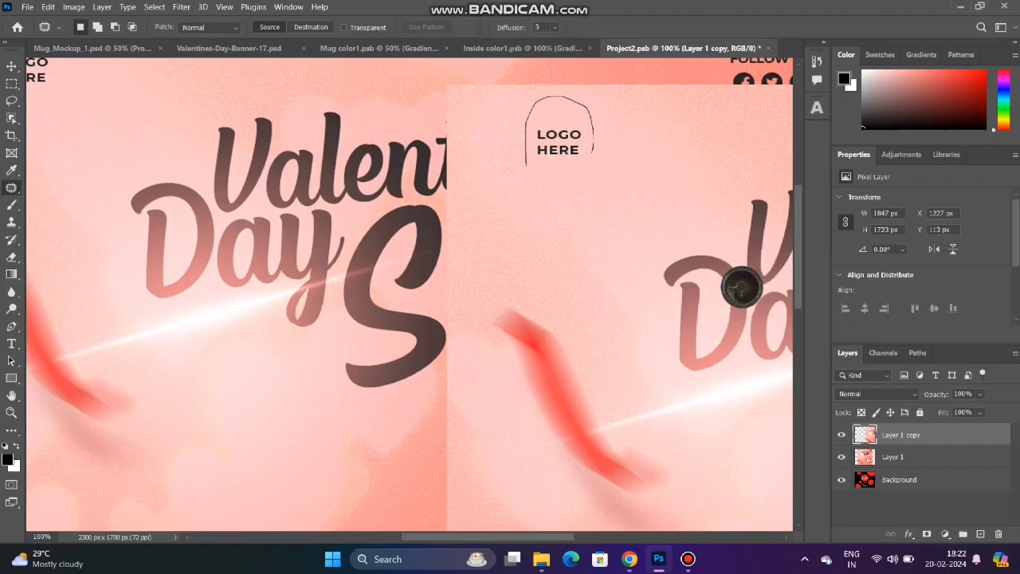
mouse_move(593, 153)
mouse_down()
mouse_move(528, 164)
mouse_move(576, 279)
mouse_up()
key(ctrl+d)
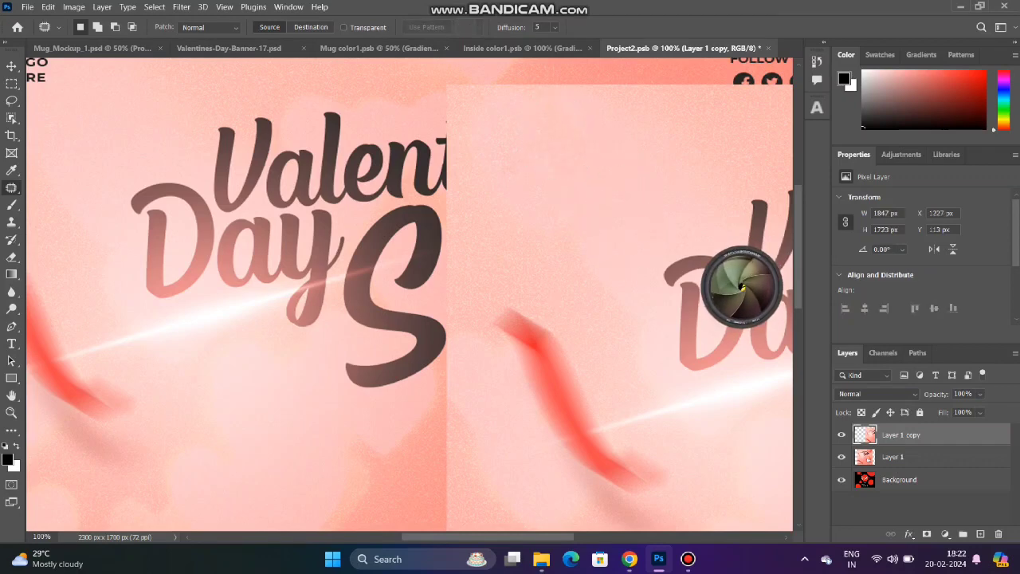
key(ctrl+minus)
key(ctrl+minus)
key(ctrl+minus)
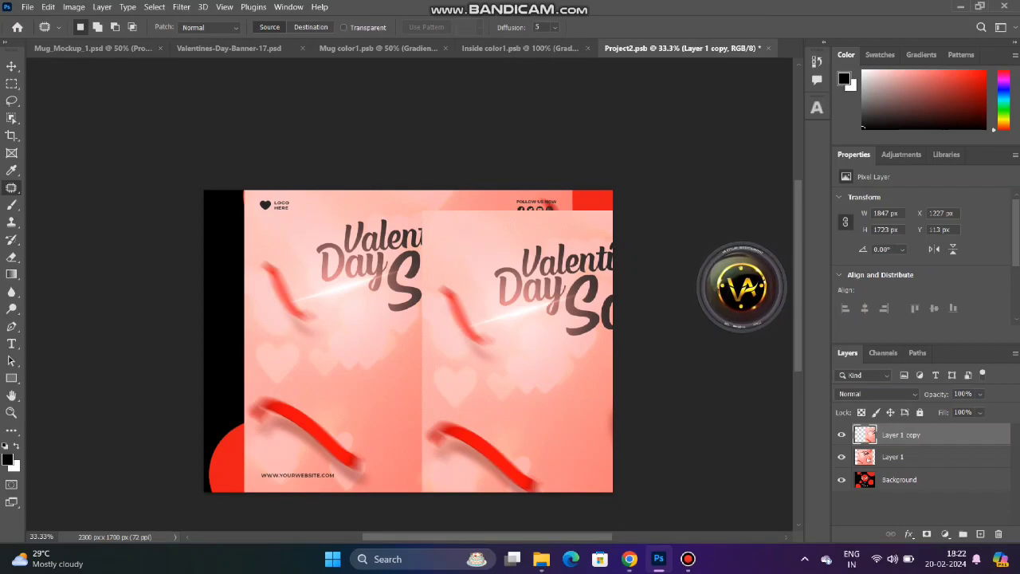
- Move the banner copy up to the top edge and further left
key(v)
drag(486, 287, 482, 256)
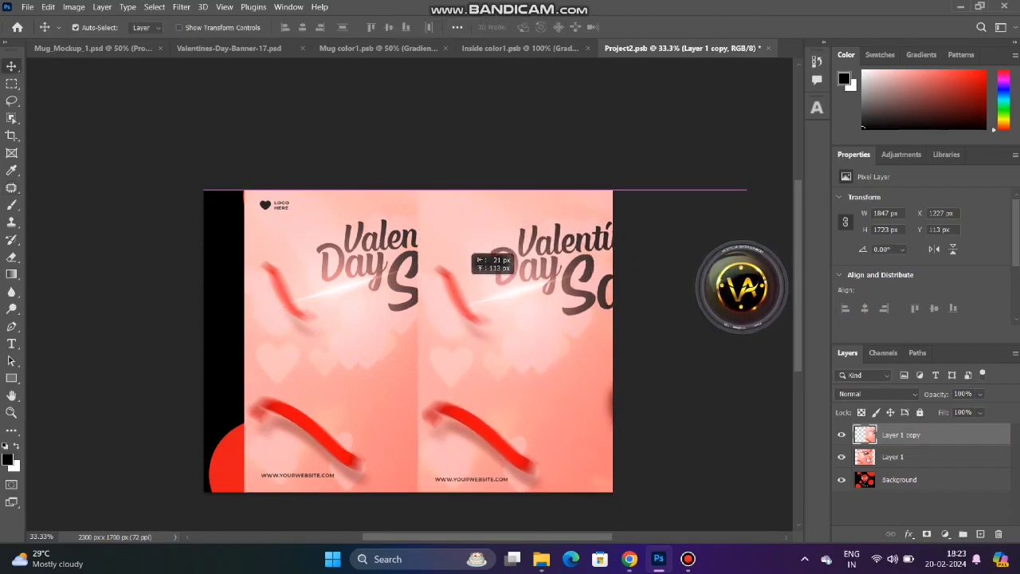
key(ctrl+t)
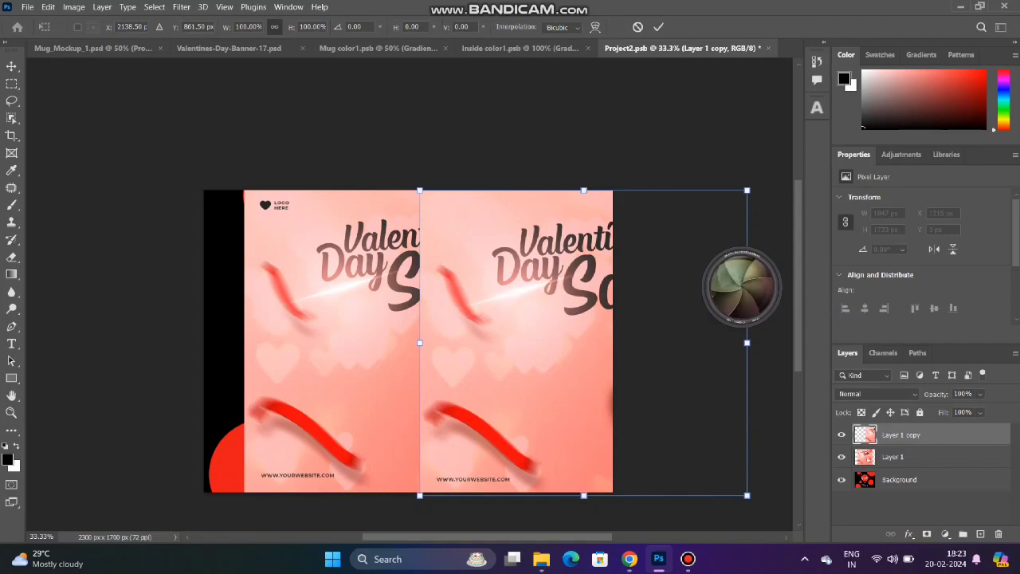
mouse_move(558, 293)
mouse_down()
mouse_move(243, 279)
mouse_move(410, 266)
mouse_move(437, 303)
mouse_up()
- Mirror the banner copy horizontally and stretch it leftward to widen the banner
right_click(432, 55)
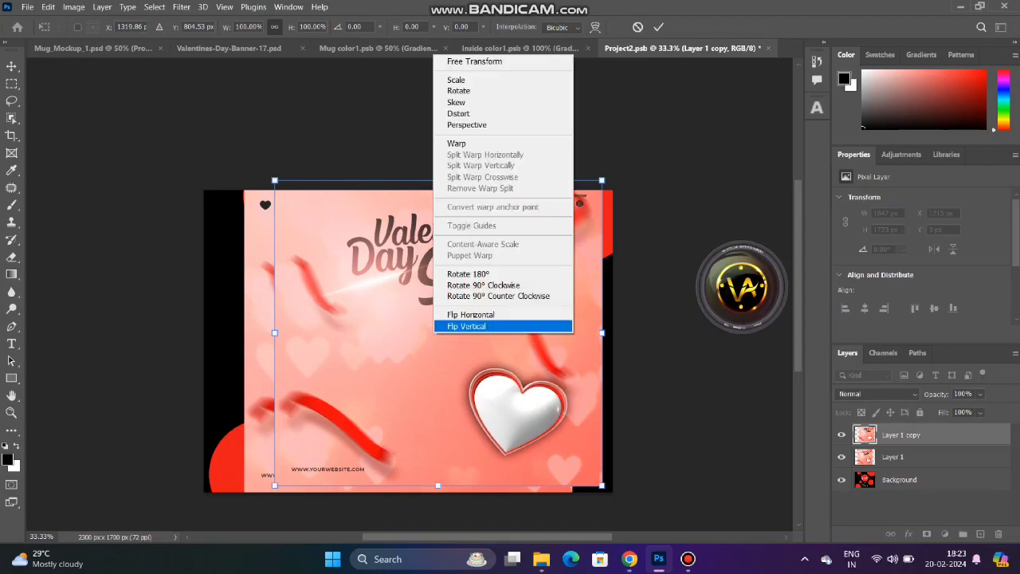
key(Escape)
right_click(471, 22)
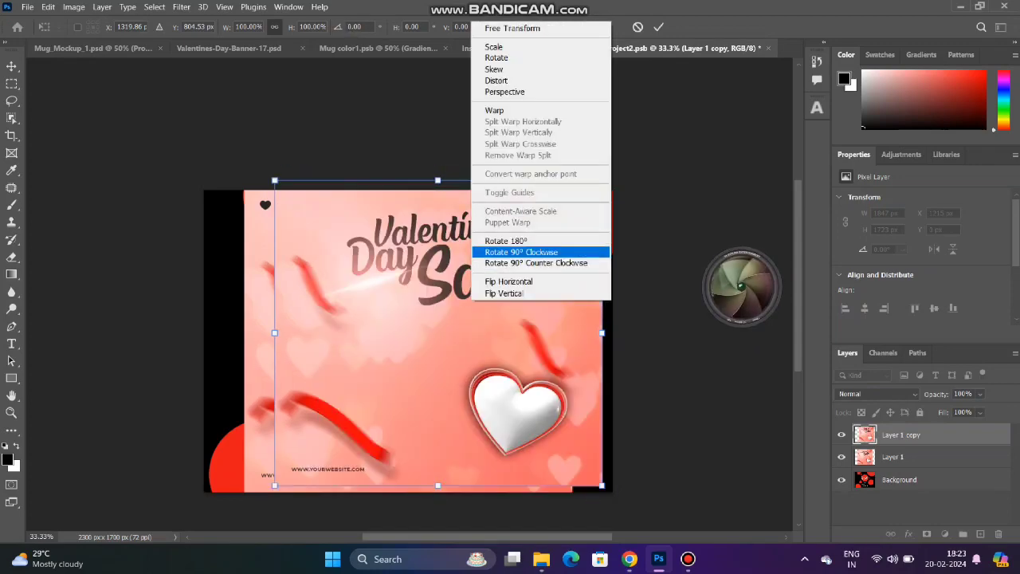
key(Escape)
right_click(471, 22)
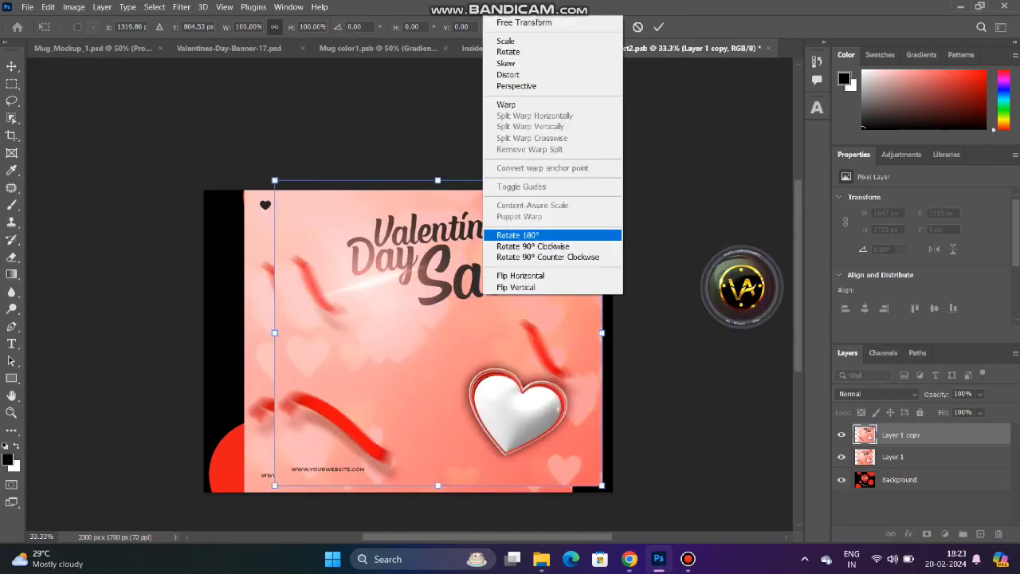
key(Escape)
drag(601, 333, 595, 335)
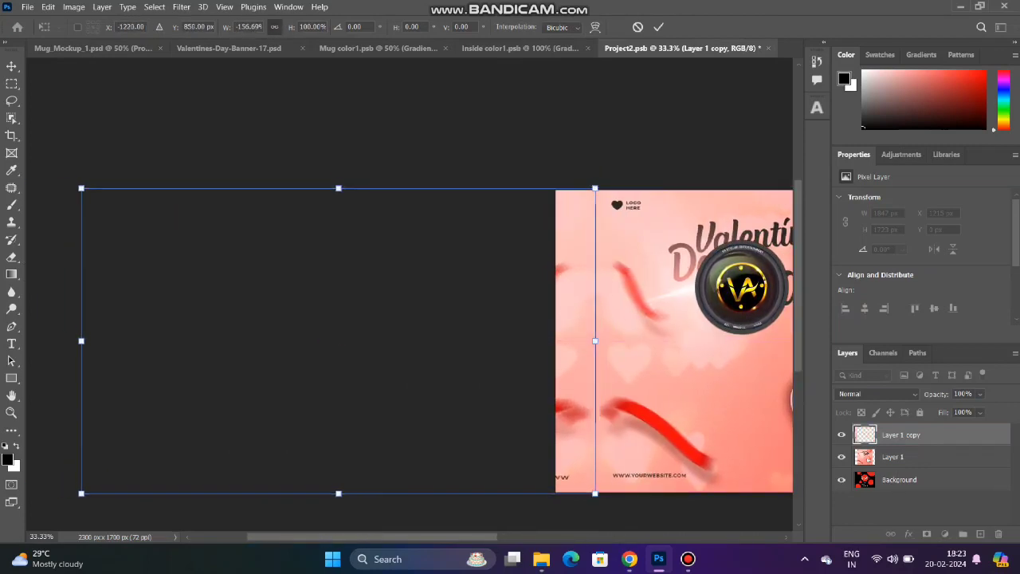
key(Return)
scroll(742, 287, down, 1)
scroll(742, 287, right, 8)
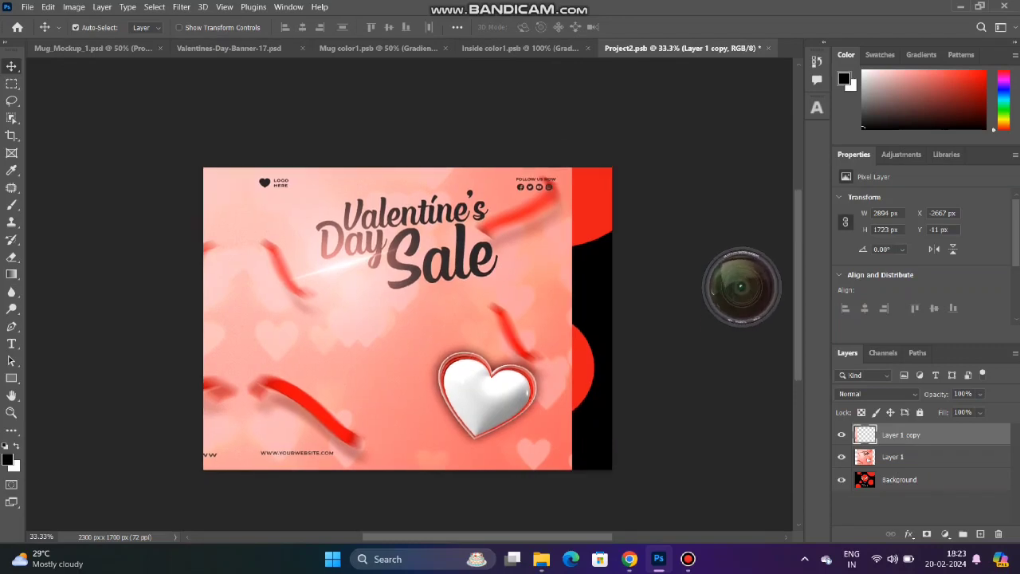
scroll(741, 287, right, 1)
- Save, reposition the layer content, and stretch the banner copy wider to the right
key(ctrl+s)
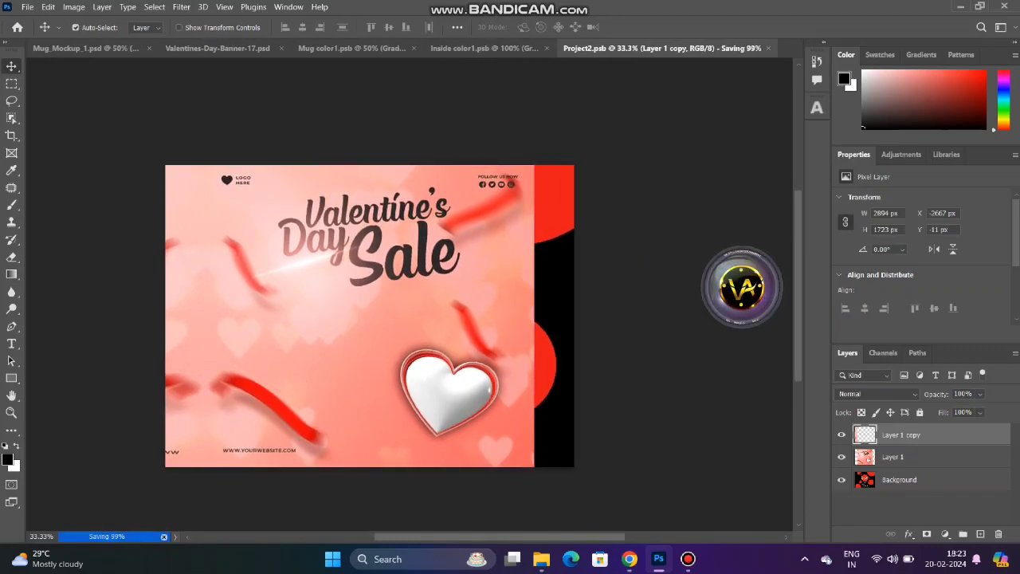
mouse_move(160, 307)
mouse_down()
mouse_move(289, 253)
mouse_move(159, 306)
mouse_move(820, 319)
mouse_up()
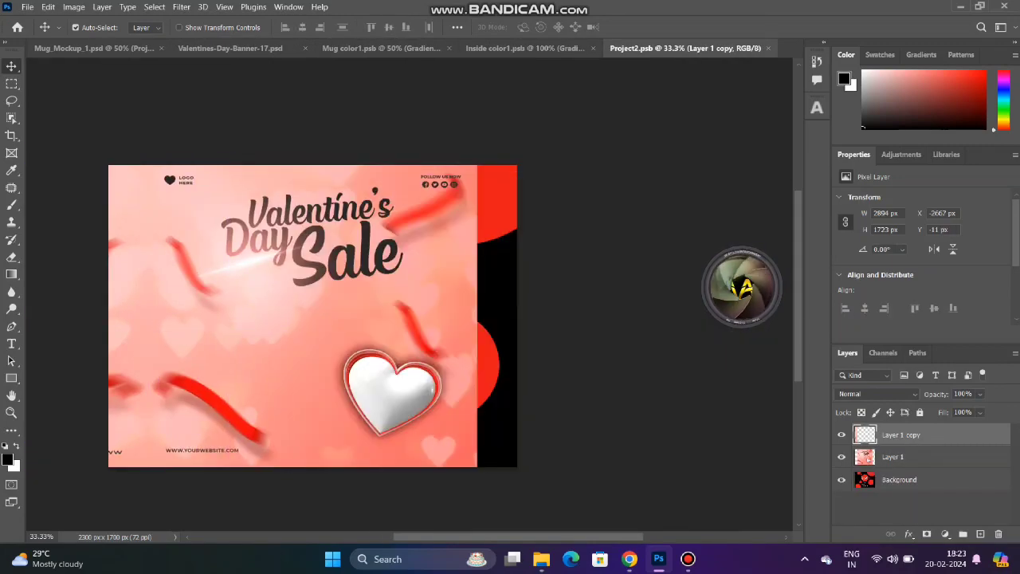
scroll(398, 295, down, 1)
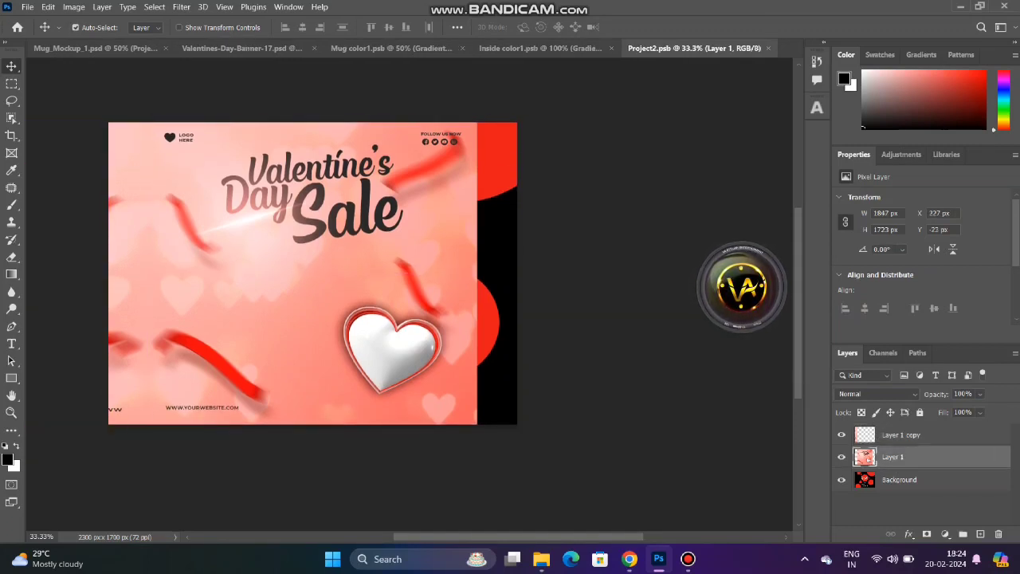
key(ctrl+t)
drag(147, 272, 165, 273)
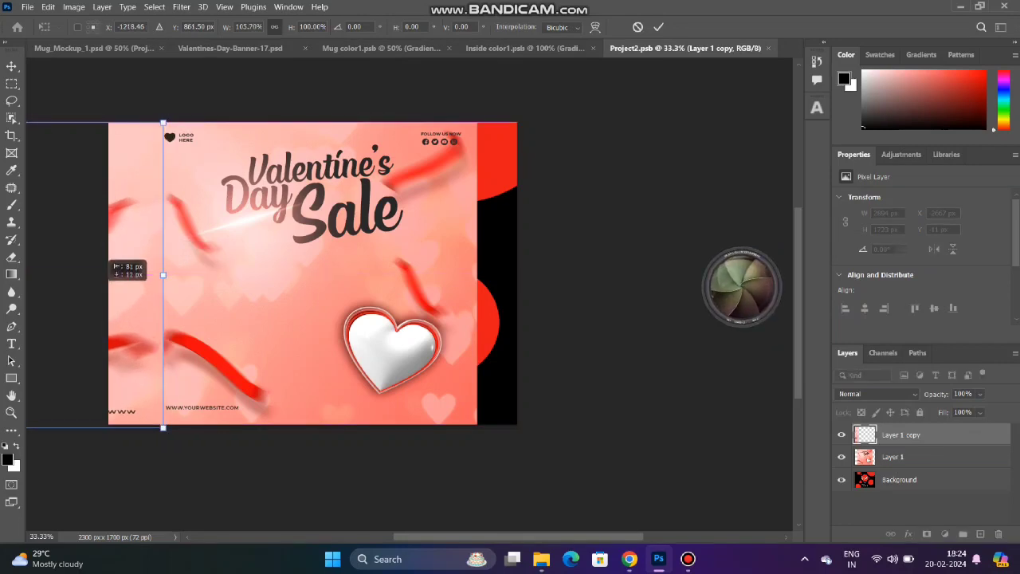
text(-12)
key(Return)
- Shift Layer 1 right, then nudge Layer 1 and Layer 1 copy together right and save
drag(362, 275, 378, 275)
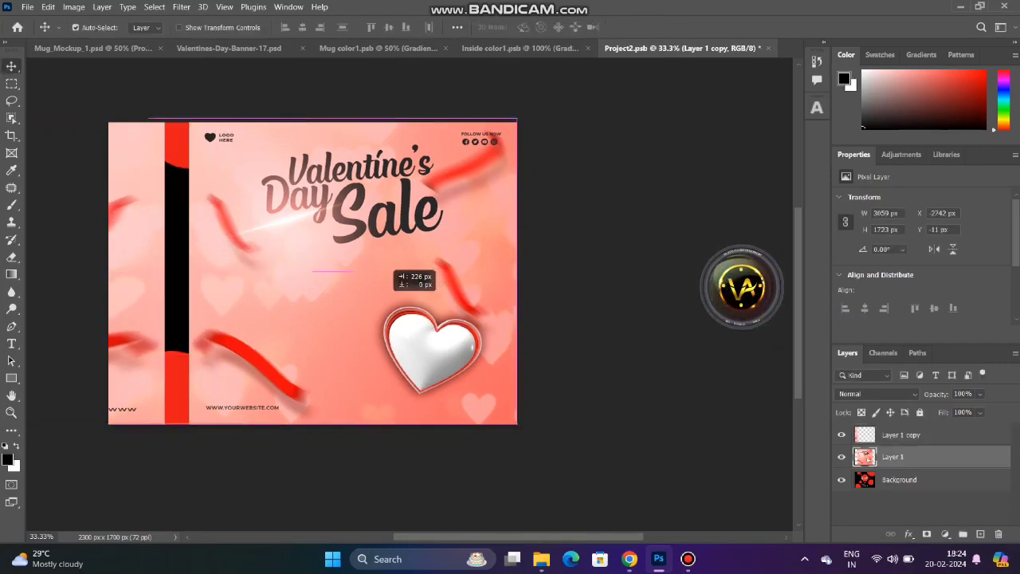
scroll(454, 271, down, 2)
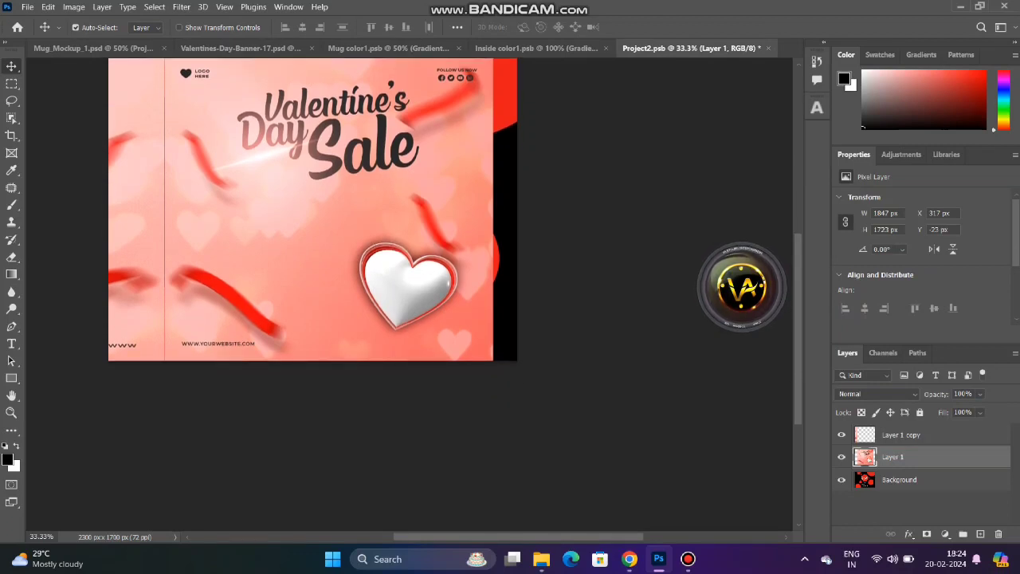
scroll(313, 259, up, 3)
click(893, 456)
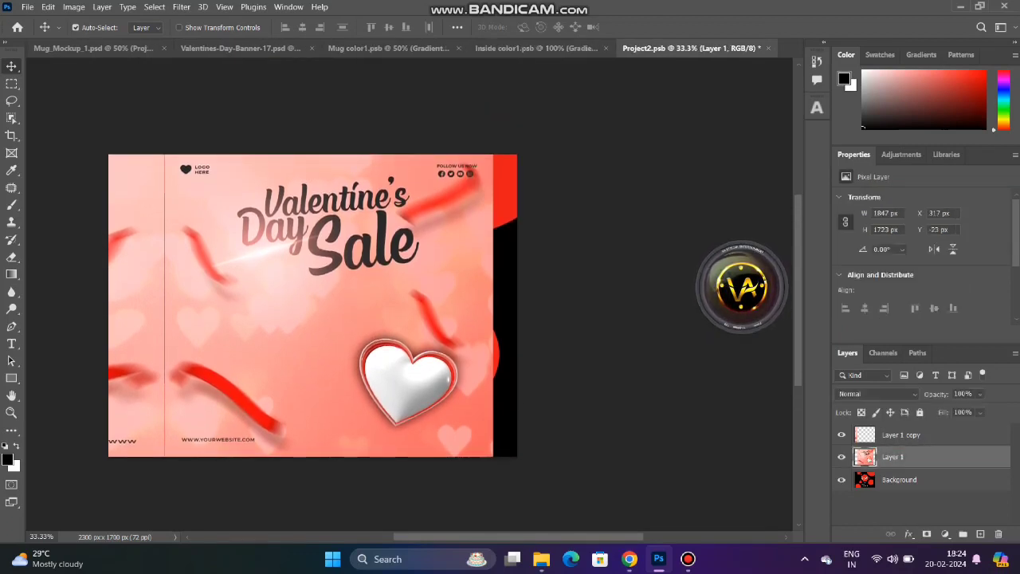
shift+click(901, 435)
drag(255, 296, 279, 298)
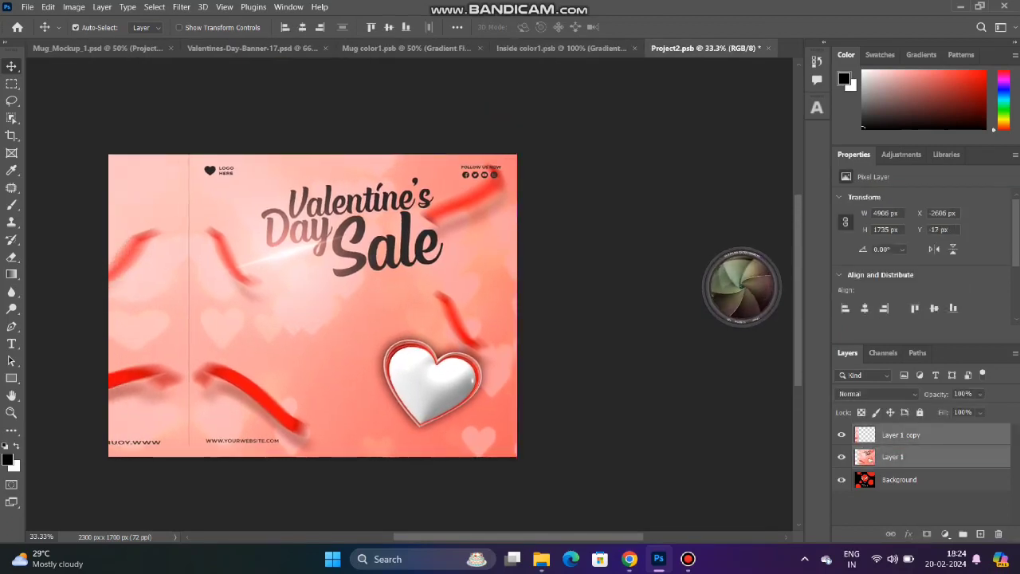
key(ctrl)
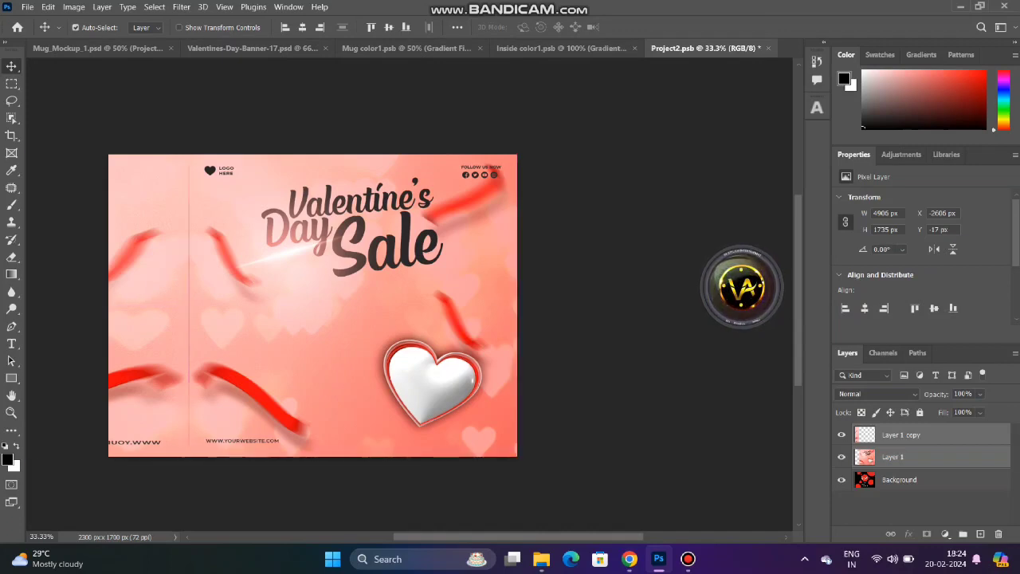
drag(356, 292, 365, 292)
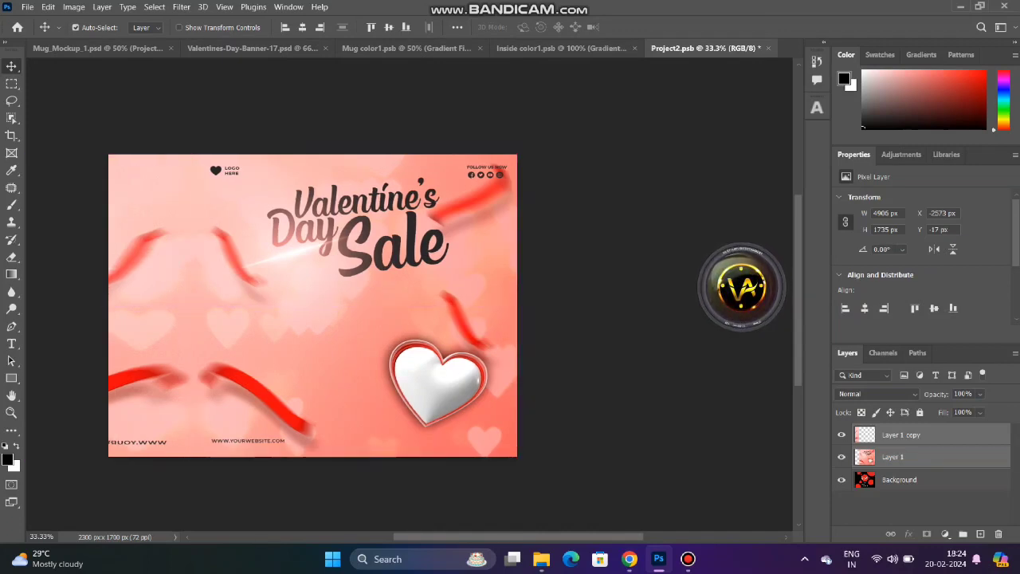
key(ctrl+s)
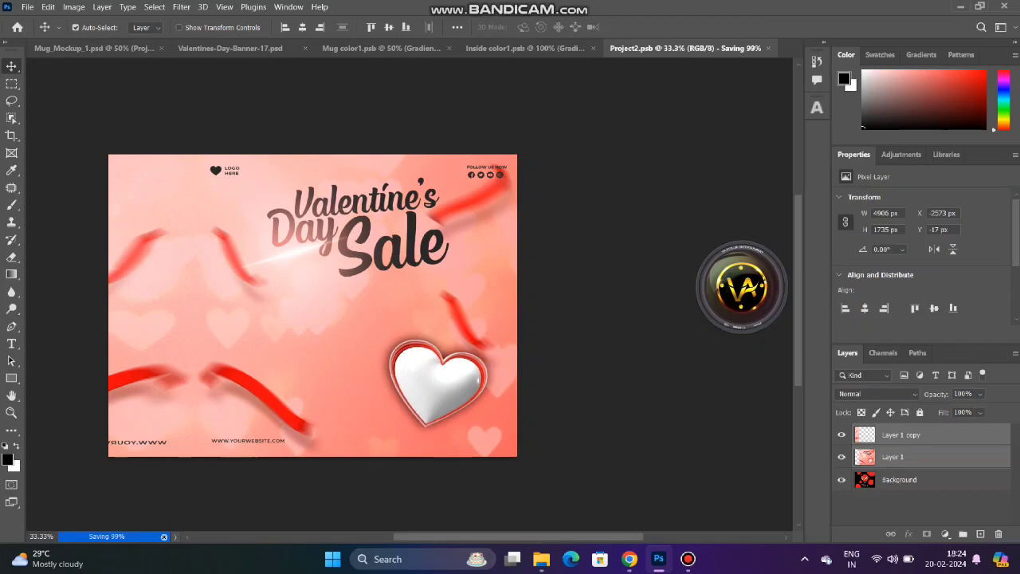
- Check the mug mockup, then cycle back to the Project2.psb banner document
key(ctrl+Tab)
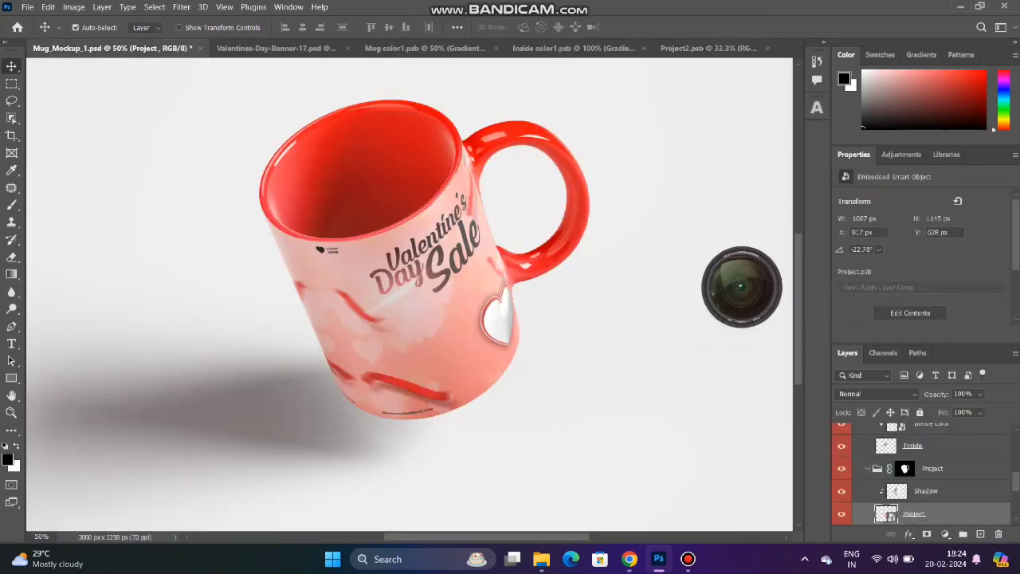
scroll(409, 295, down, 2)
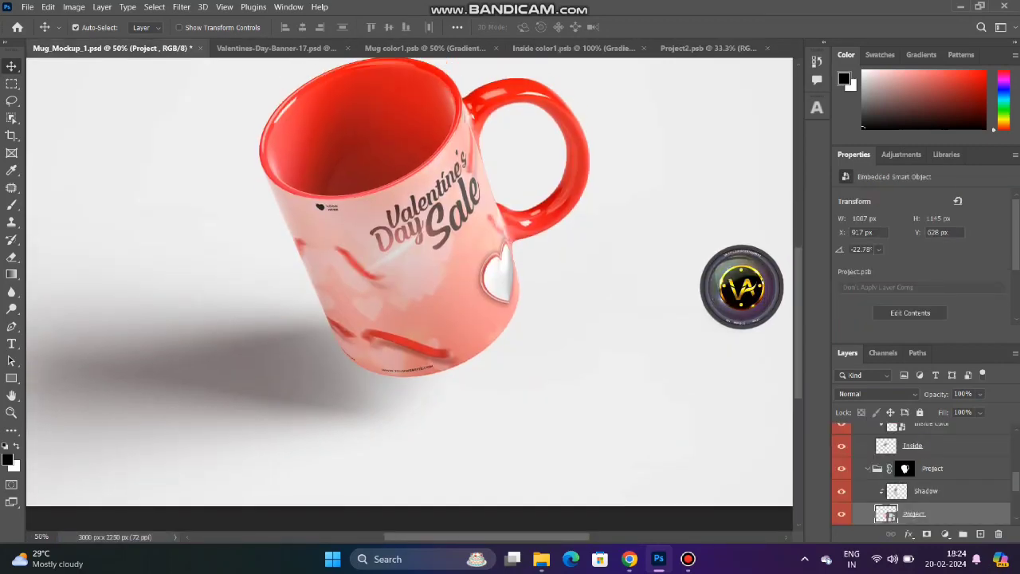
key(ctrl+Tab)
key(ctrl+Tab)
key(ctrl+Tab)
key(ctrl+Tab)
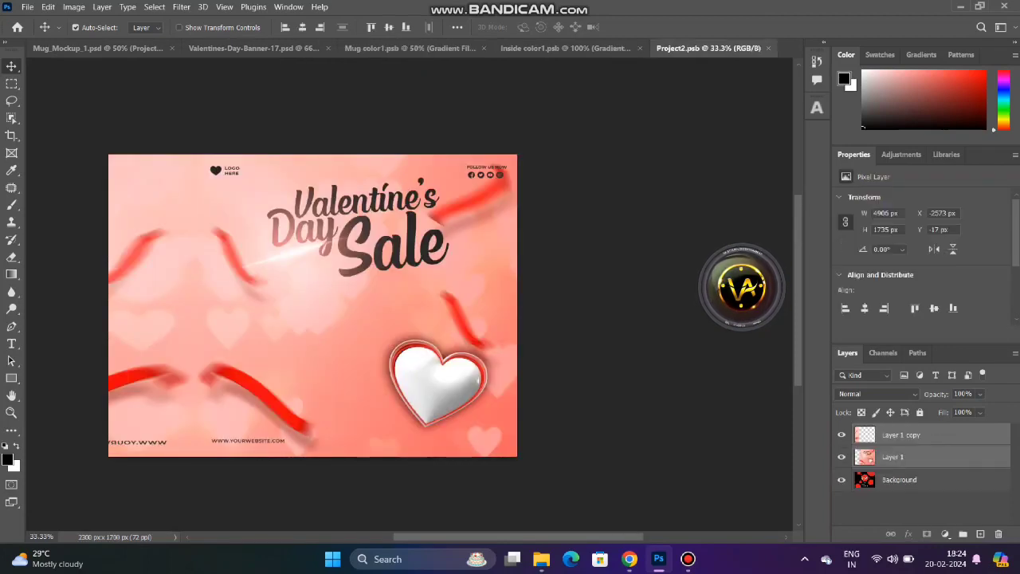
click(27, 6)
click(40, 33)
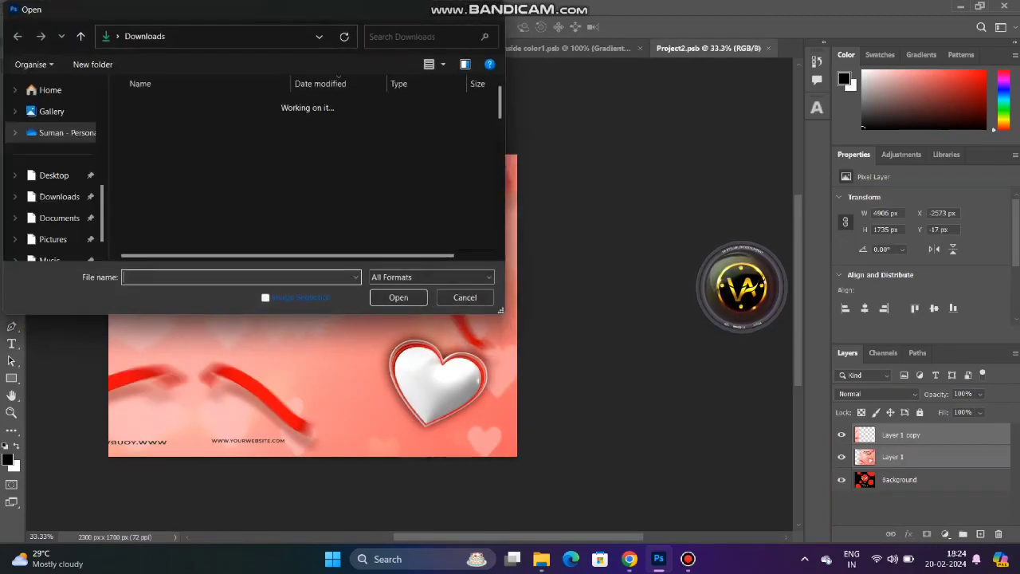
scroll(52, 175, down, 3)
click(68, 170)
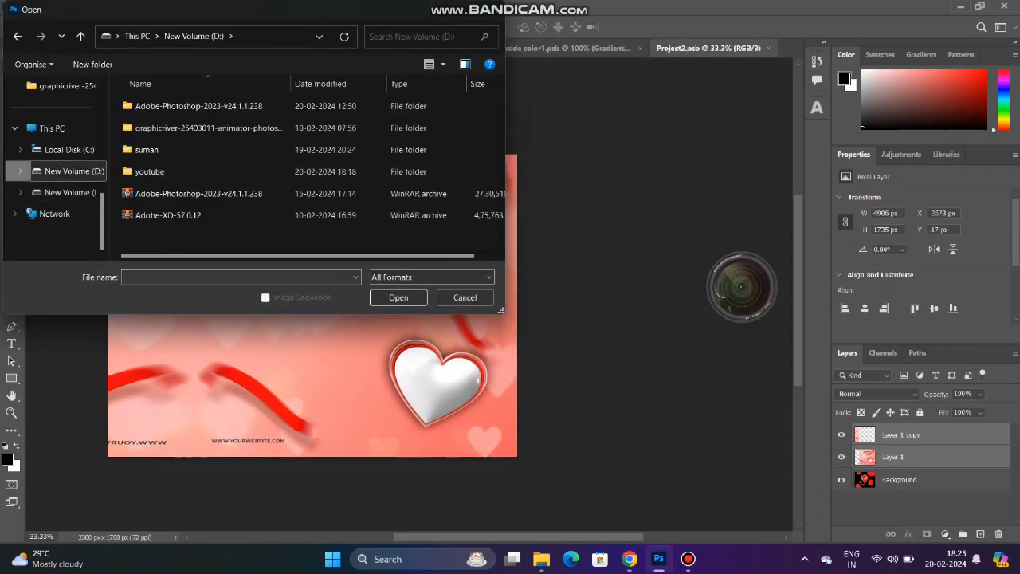
scroll(52, 175, up, 5)
click(60, 129)
scroll(303, 231, down, 1)
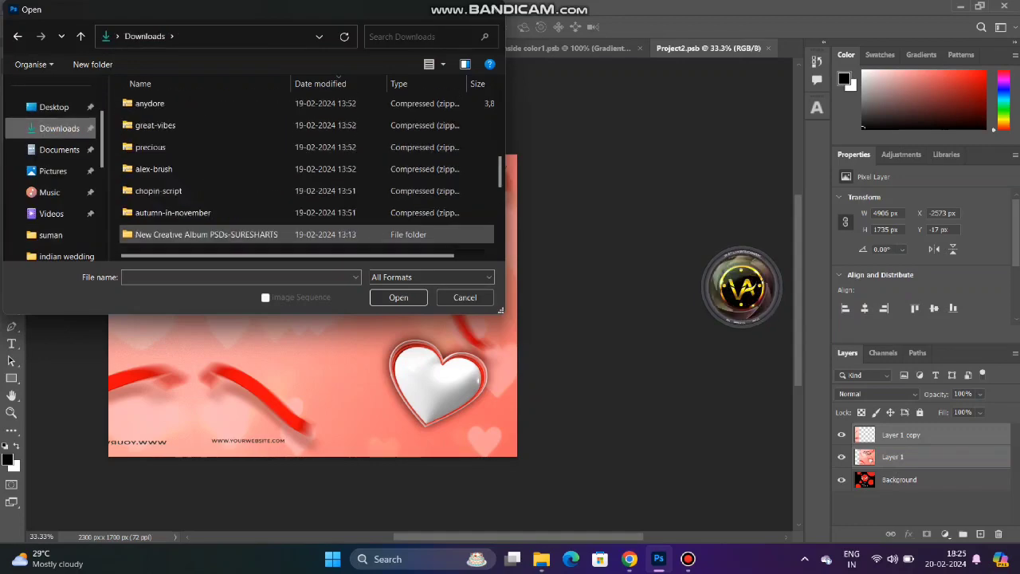
scroll(303, 231, up, 5)
scroll(303, 231, down, 1)
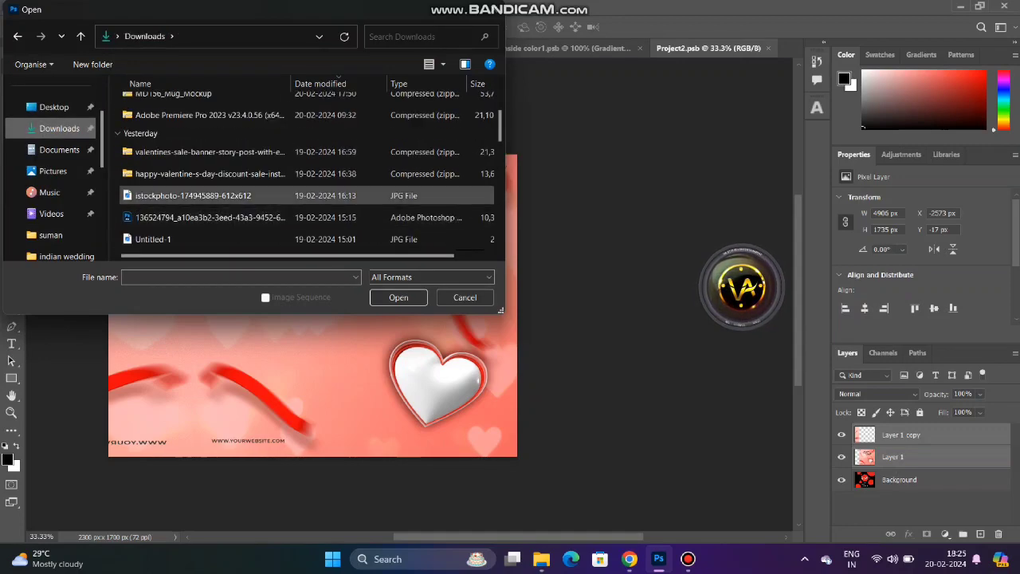
double_click(199, 194)
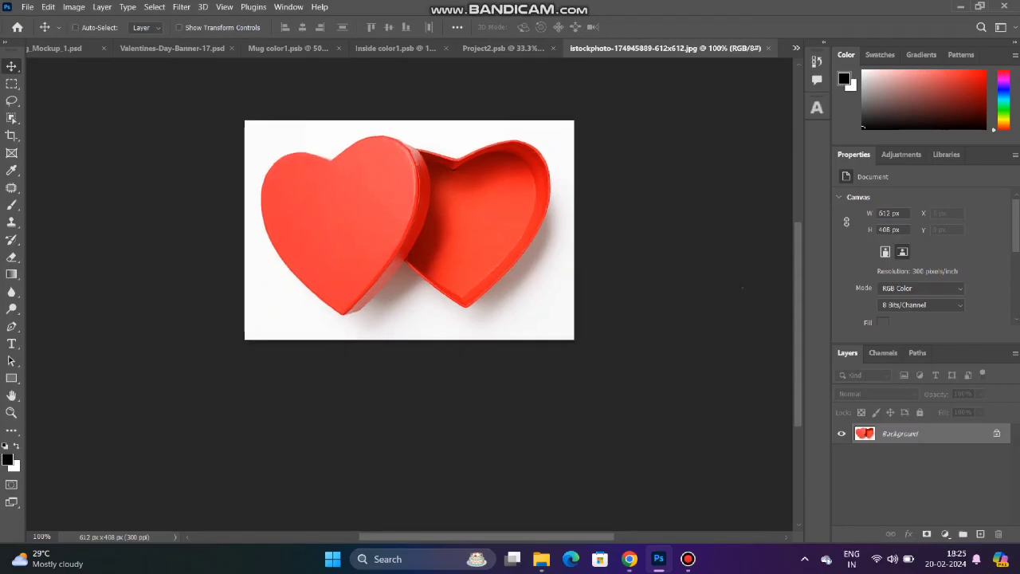
- Duplicate the heart-box photo layer and test a Magic Wand selection of the white background
key(ctrl+plus)
key(ctrl+minus)
key(ctrl+j)
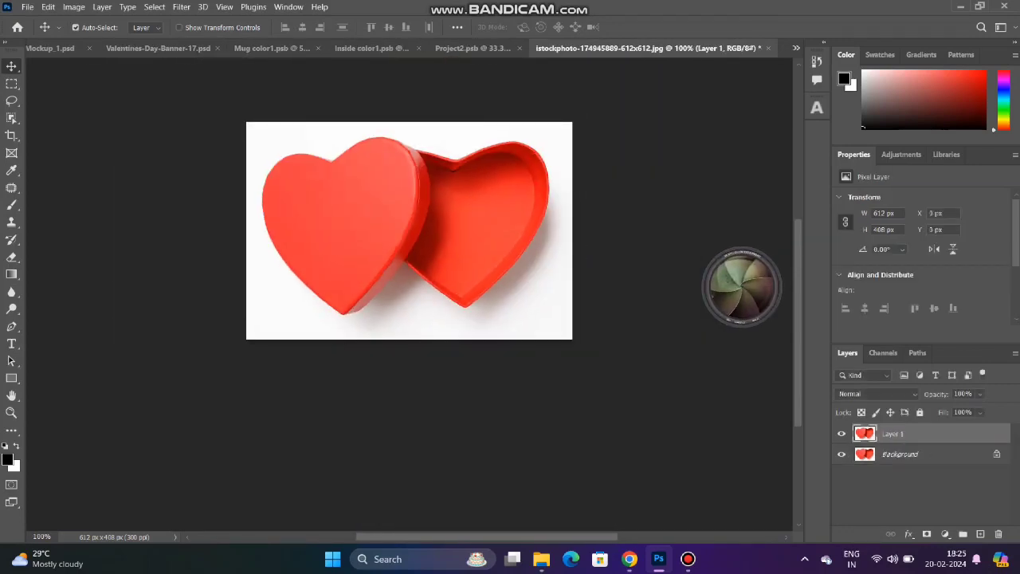
right_click(11, 118)
click(60, 138)
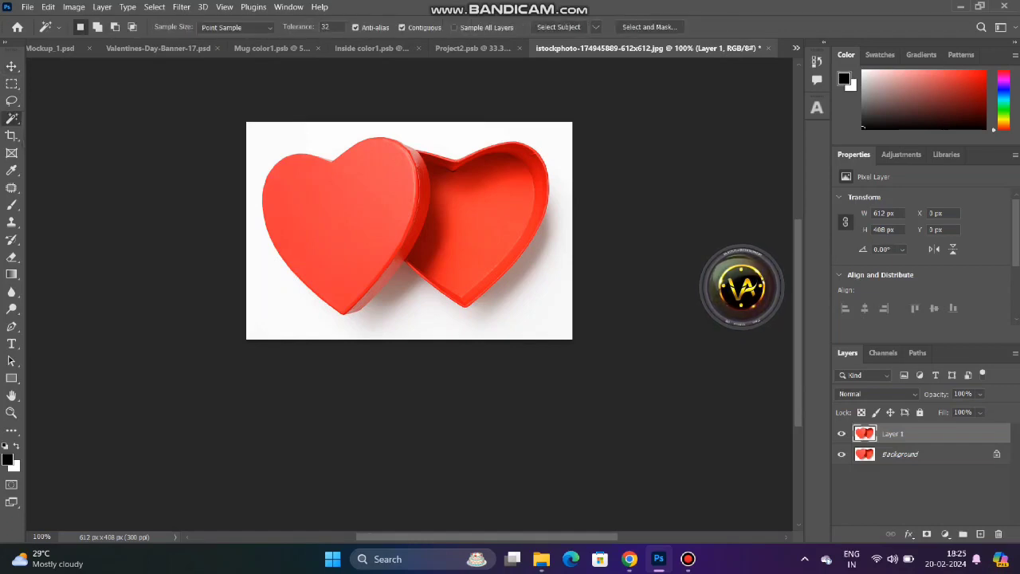
click(271, 319)
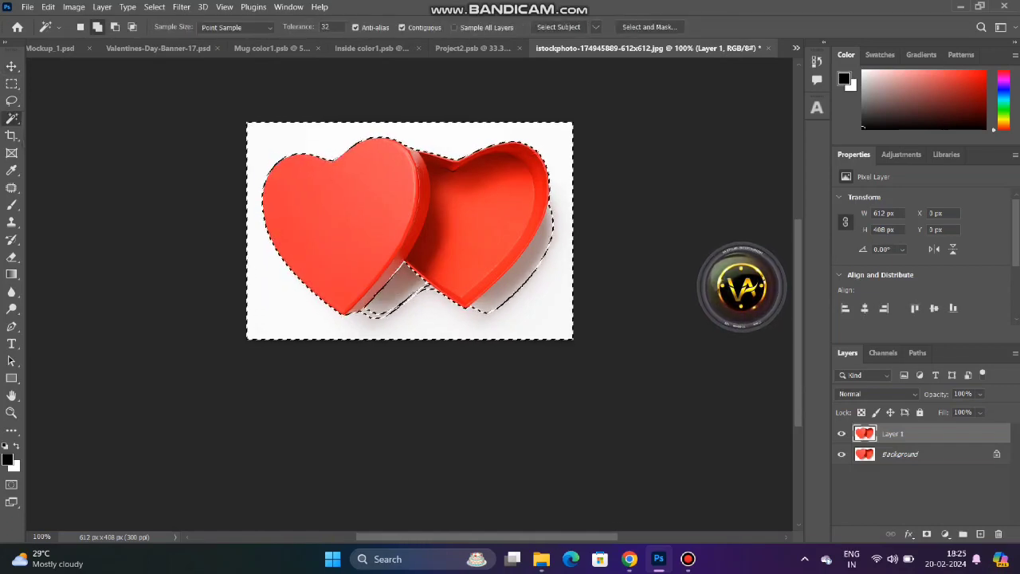
key(ctrl+d)
- Remove the white background automatically, then merge the cutout with a new layer into Layer 2
scroll(916, 263, down, 2)
scroll(917, 263, down, 1)
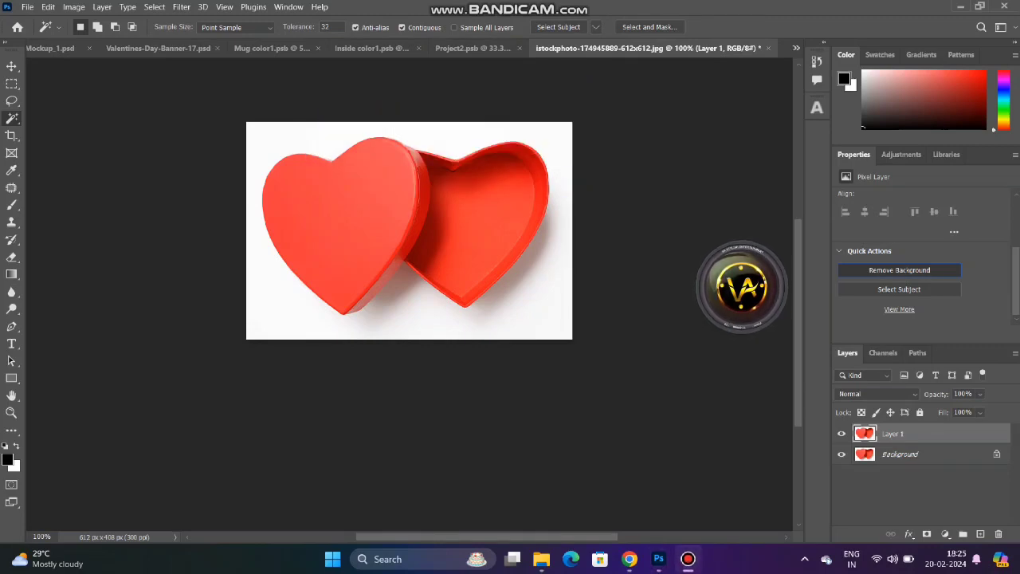
click(842, 453)
key(x)
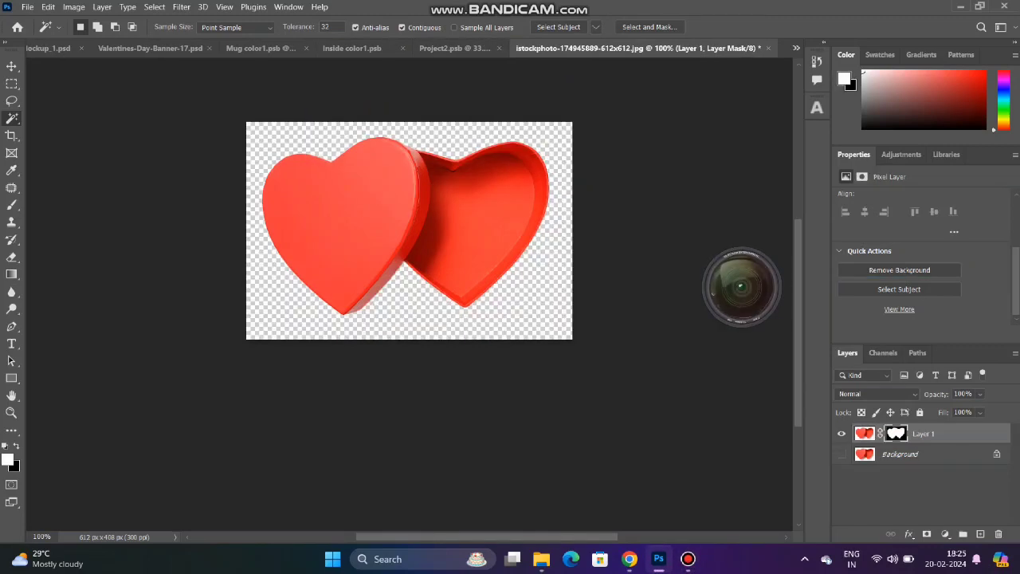
scroll(409, 231, down, 1)
click(981, 534)
shift+click(924, 453)
right_click(924, 454)
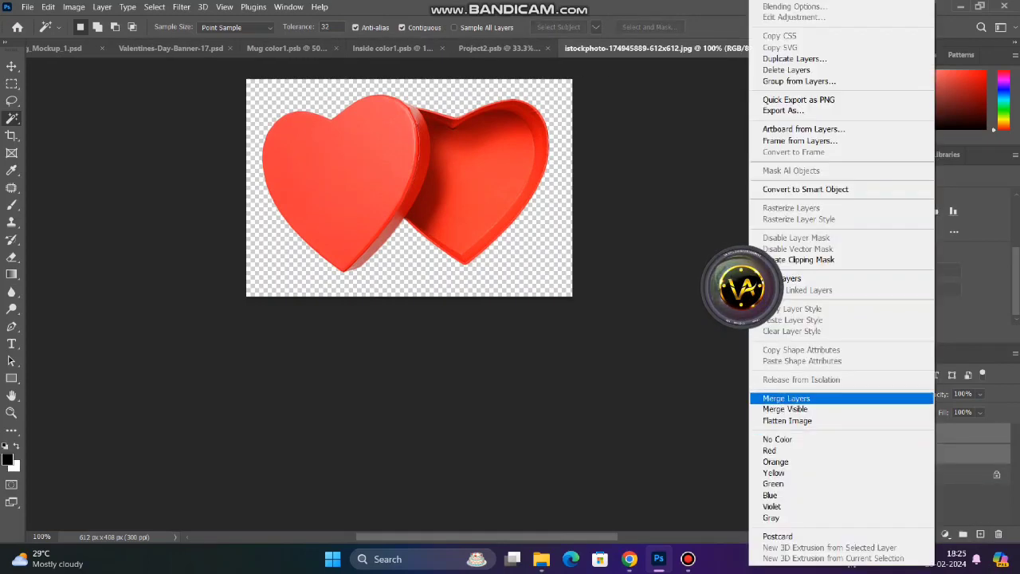
click(781, 396)
- Reposition the heart-box cutout within its own photo with the Move tool
key(v)
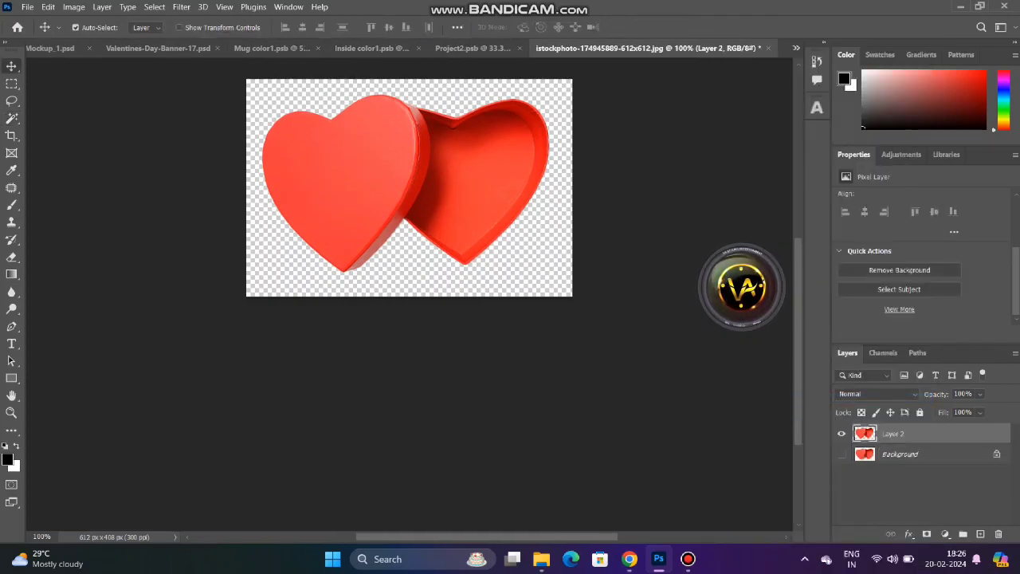
drag(483, 190, 472, 157)
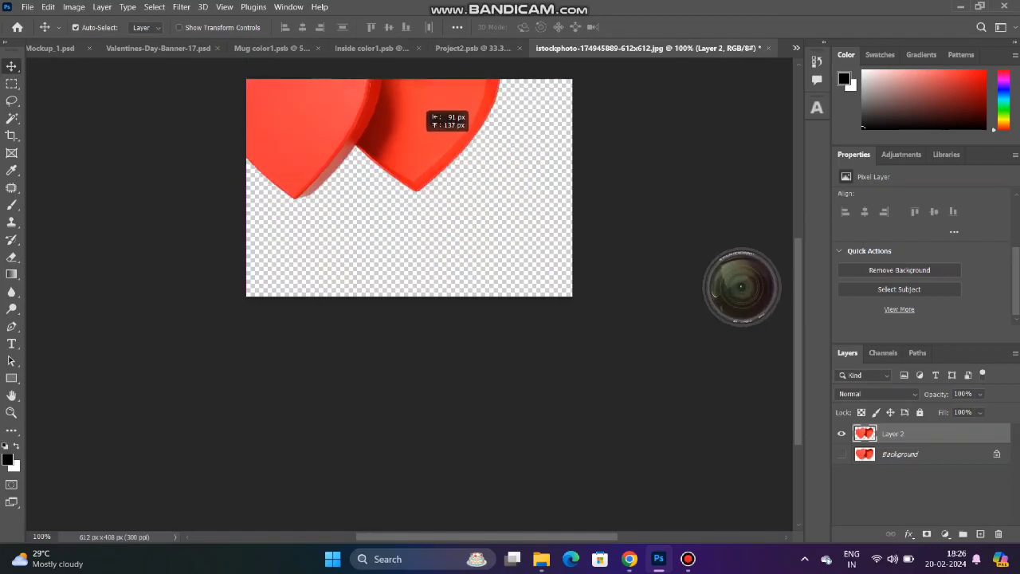
drag(472, 159, 483, 173)
key(ctrl+shift+Tab)
key(ctrl+shift+Tab)
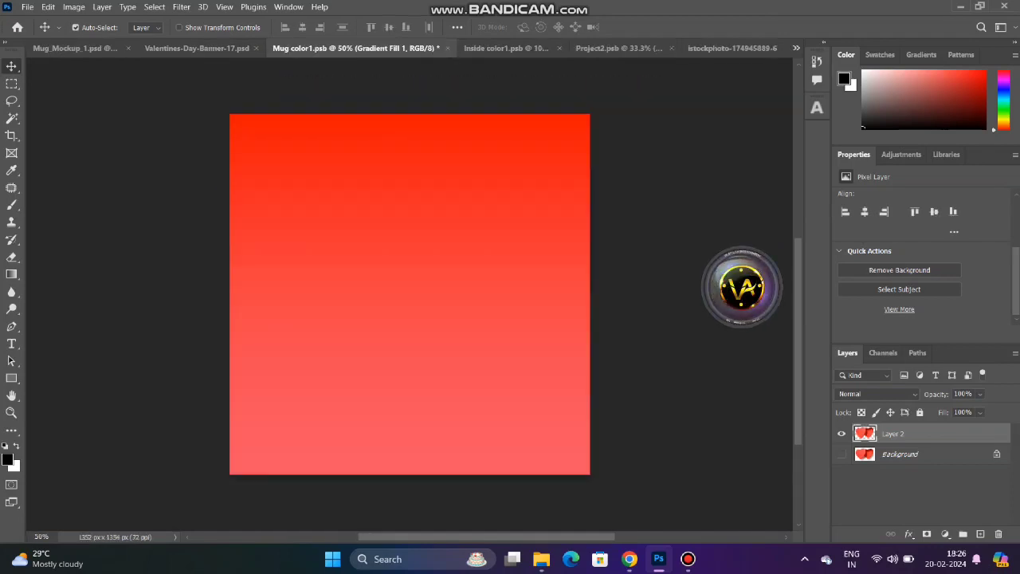
key(ctrl+Tab)
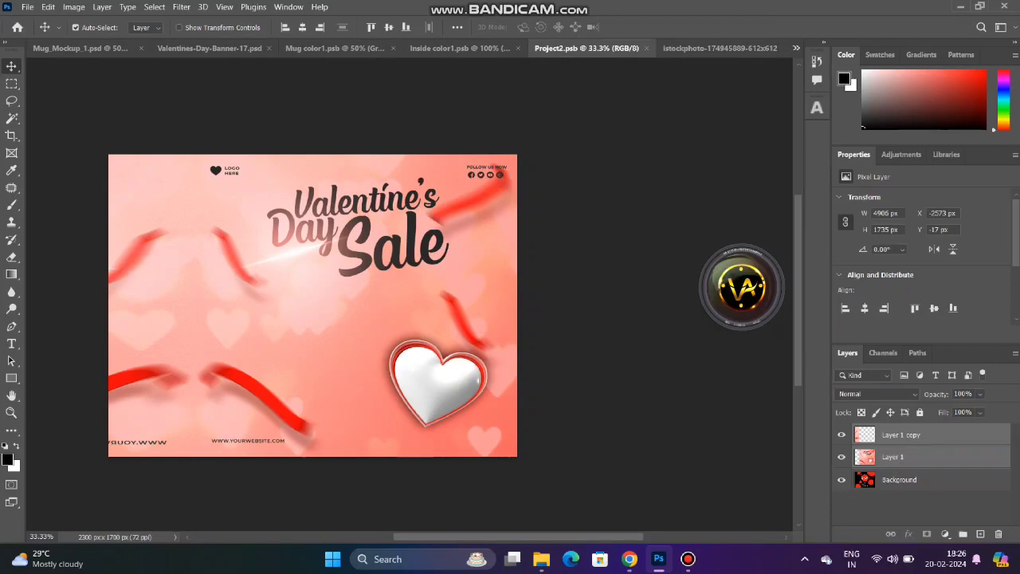
key(ctrl+Tab)
- Paste the heart box into Project2.psb, enlarge it toward the lower left, and save
key(ctrl+c)
key(ctrl+shift+Tab)
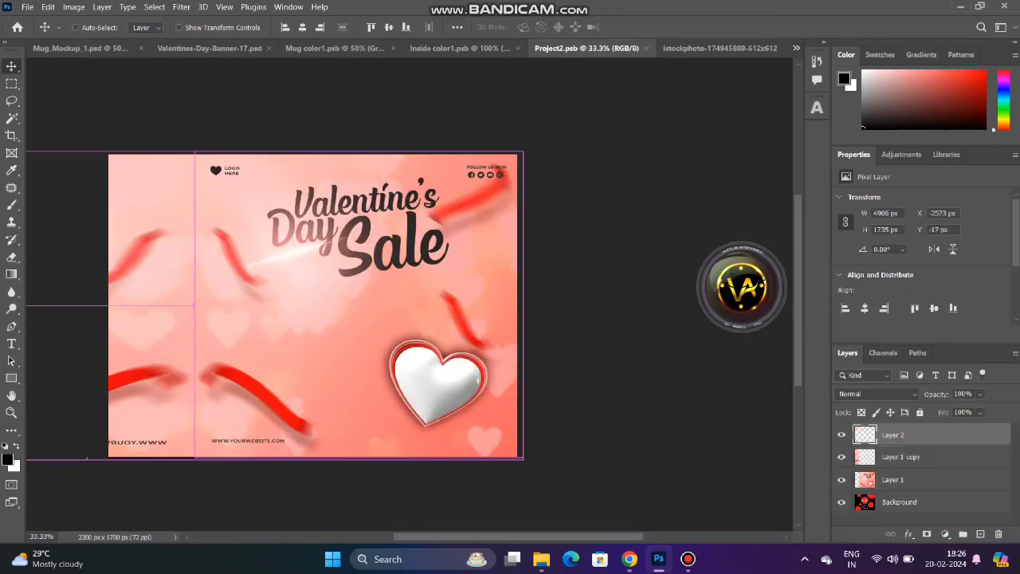
key(ctrl+v)
key(ctrl+t)
mouse_move(360, 335)
mouse_down()
mouse_move(463, 341)
mouse_move(328, 344)
mouse_up()
drag(372, 430, 382, 436)
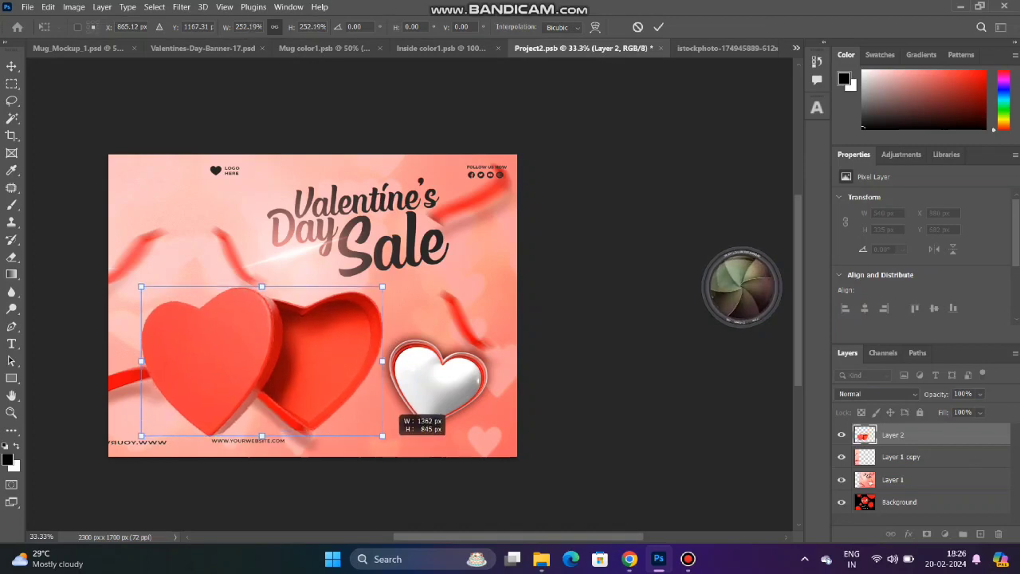
key(Return)
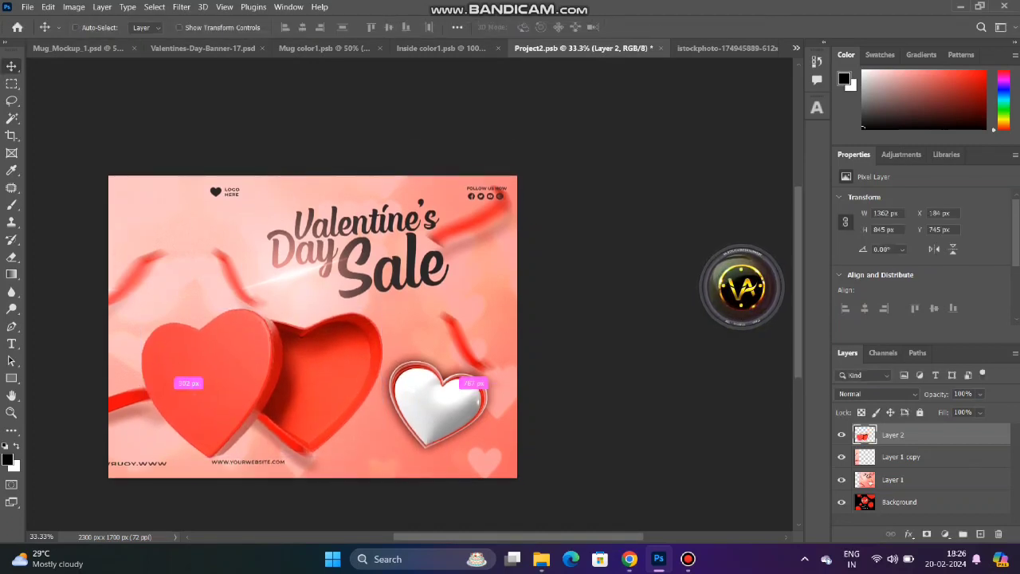
key(ctrl+s)
- Show Mug_Mockup_1.psd zoomed out to 33.3% to view the whole mug
click(74, 48)
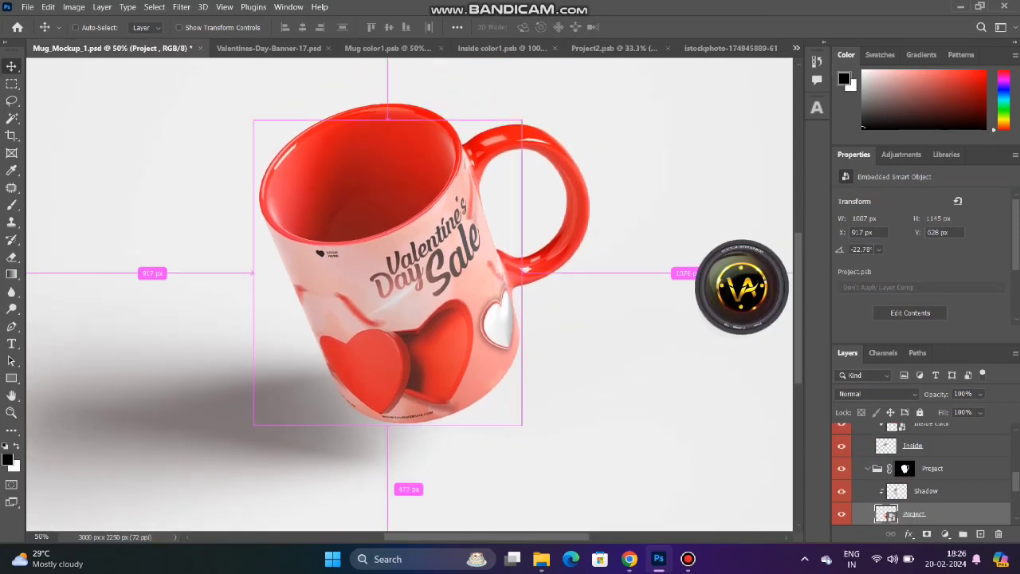
key(ctrl+minus)
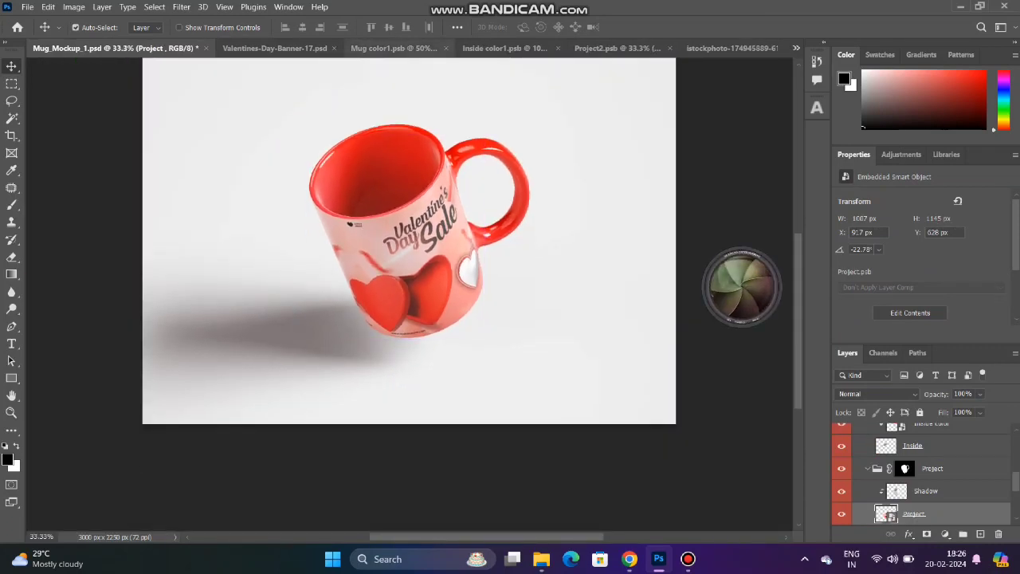